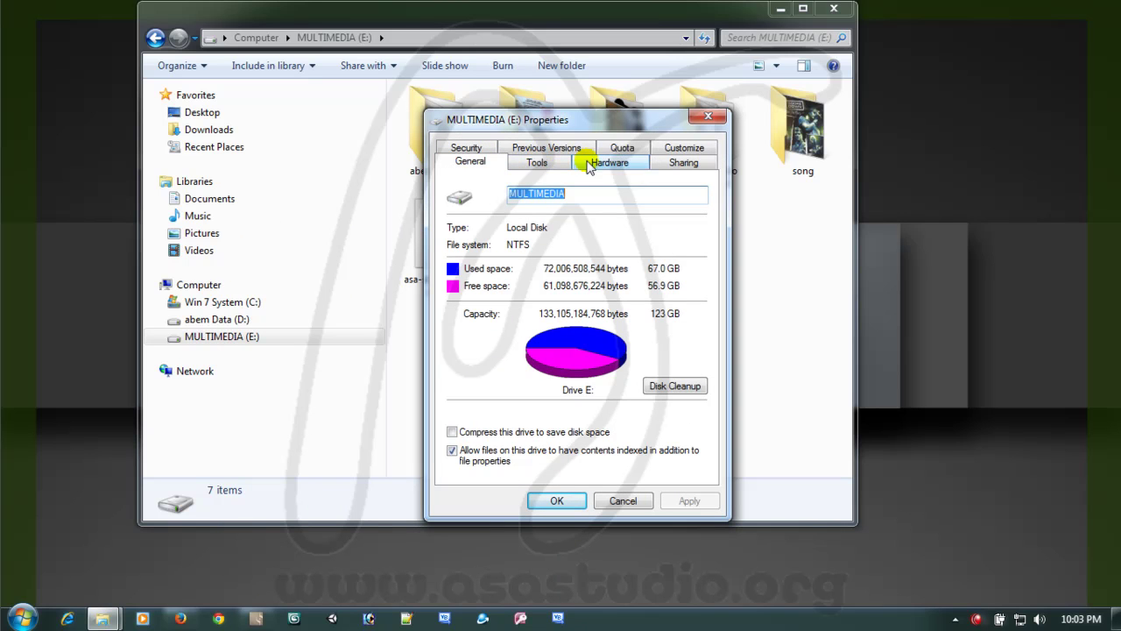
Review the drive's tools and hardware, including the policies, volumes, driver and details of the HGST HTS545050A7E380 disk, and close the disk's properties.
left_click(536, 163)
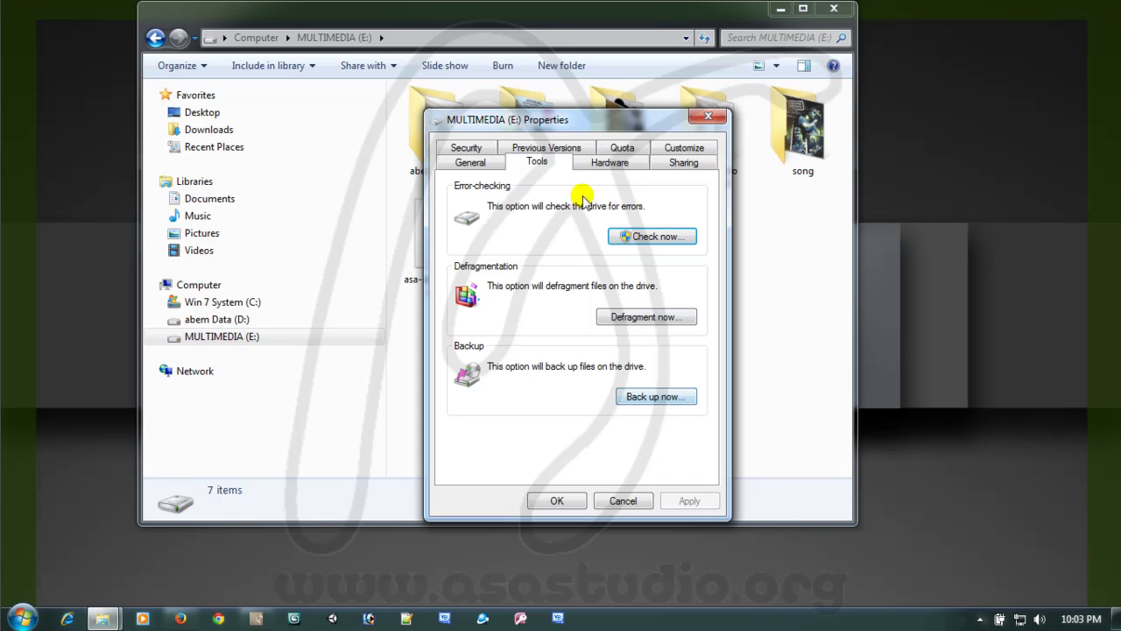
left_click(596, 166)
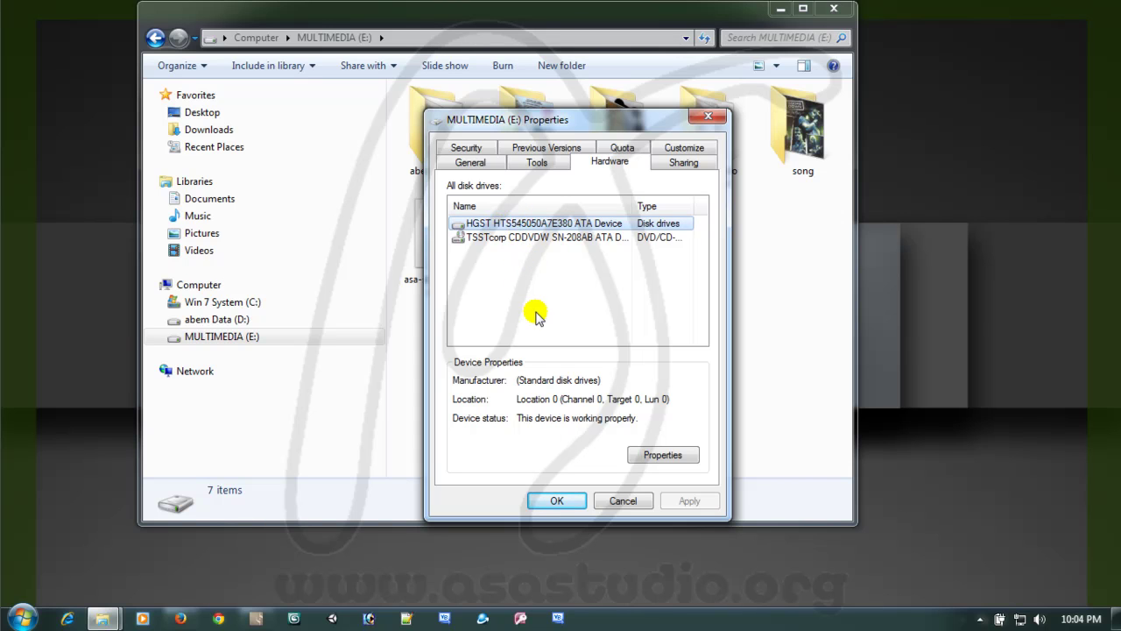
left_click(667, 454)
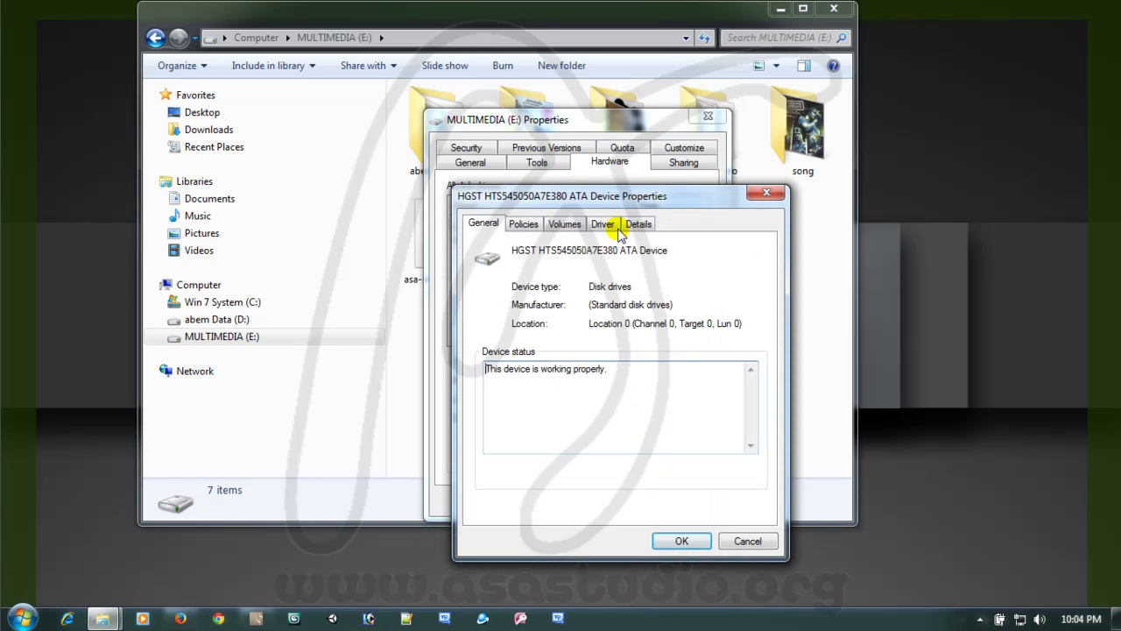
left_click_drag(633, 196, 282, 195)
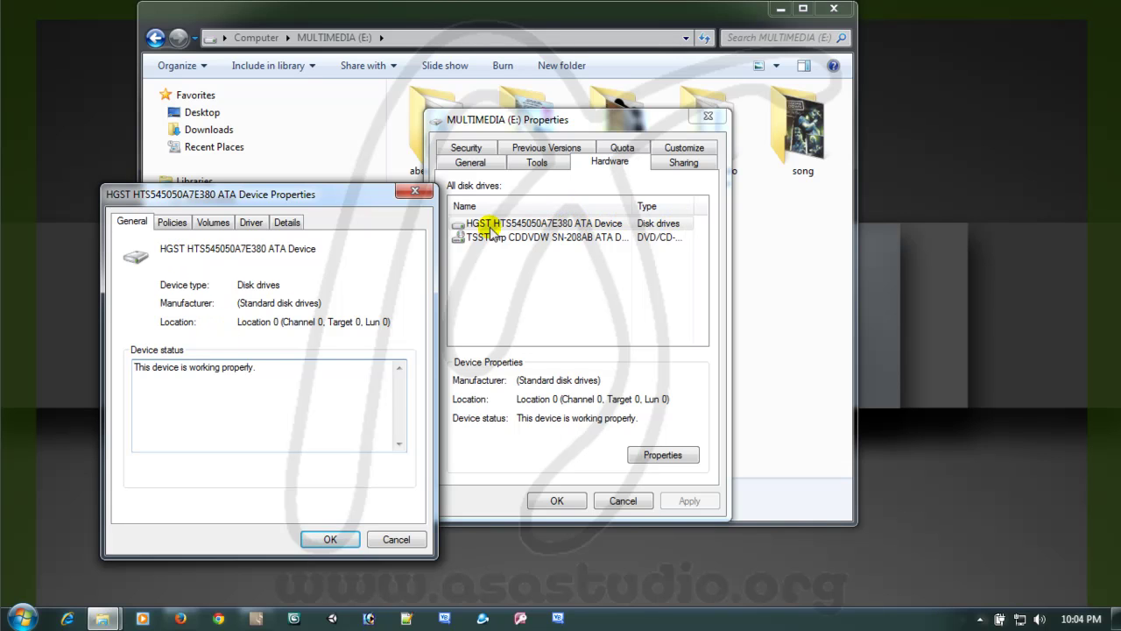
left_click(172, 223)
left_click(210, 224)
left_click(252, 222)
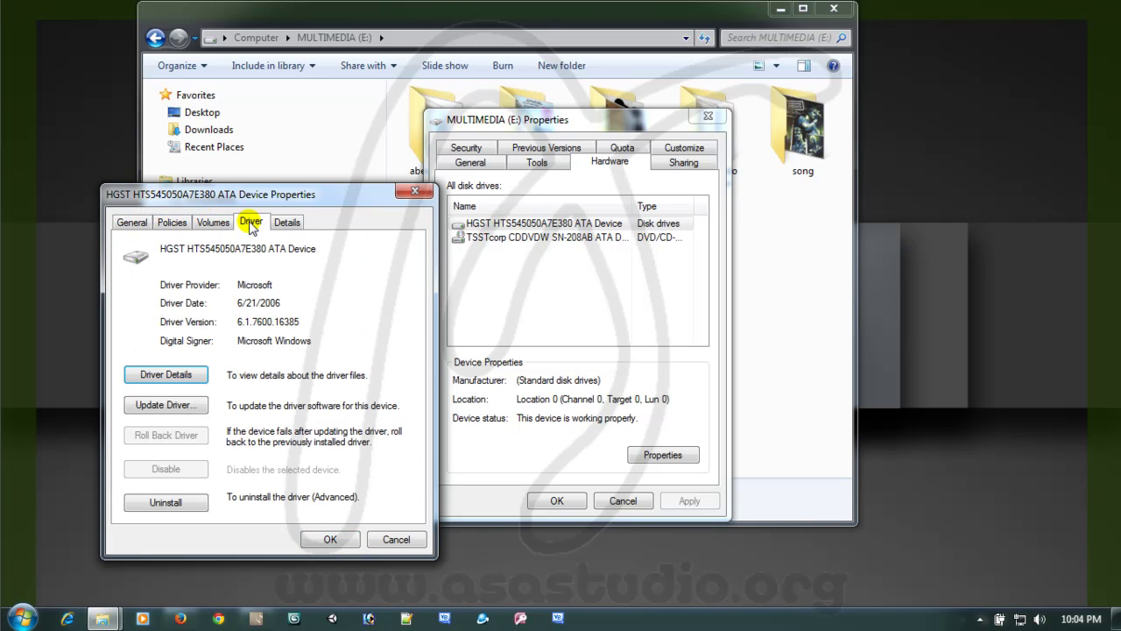
left_click(287, 222)
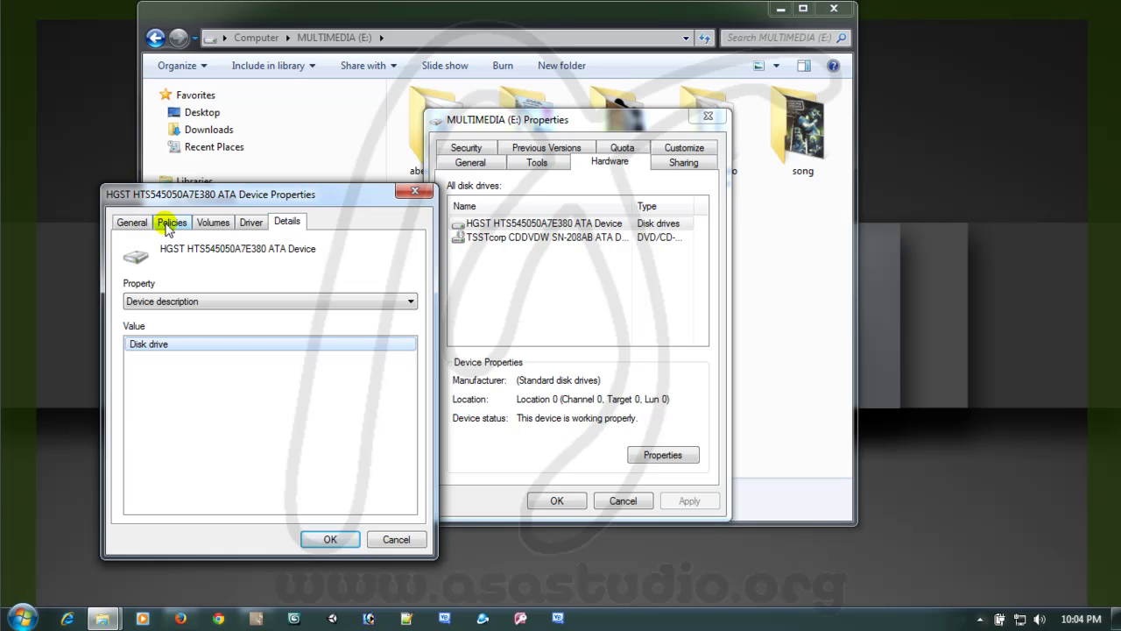
left_click(134, 223)
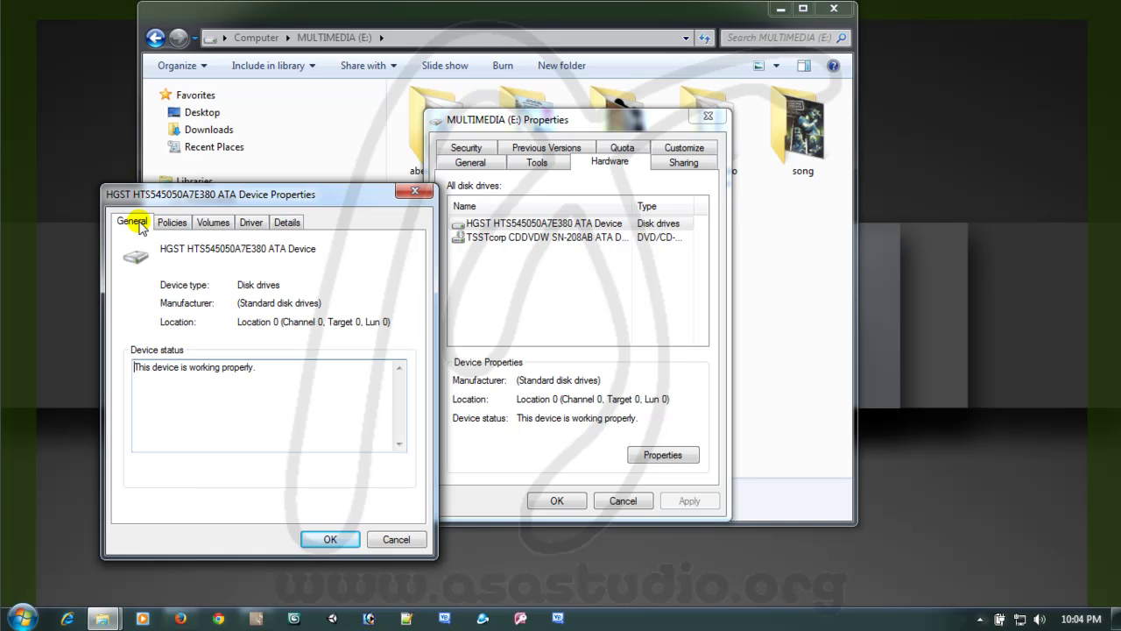
left_click(412, 190)
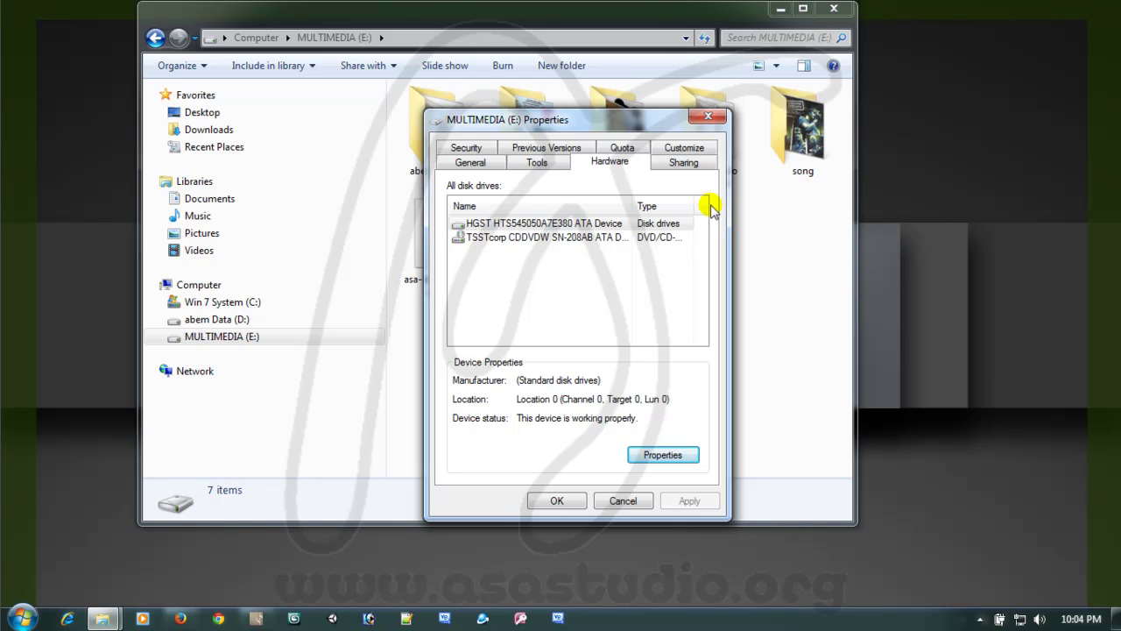
Review the MULTIMEDIA (E:) drive's sharing, customization, quota, previous versions and security settings, and close its properties without changes.
left_click(684, 163)
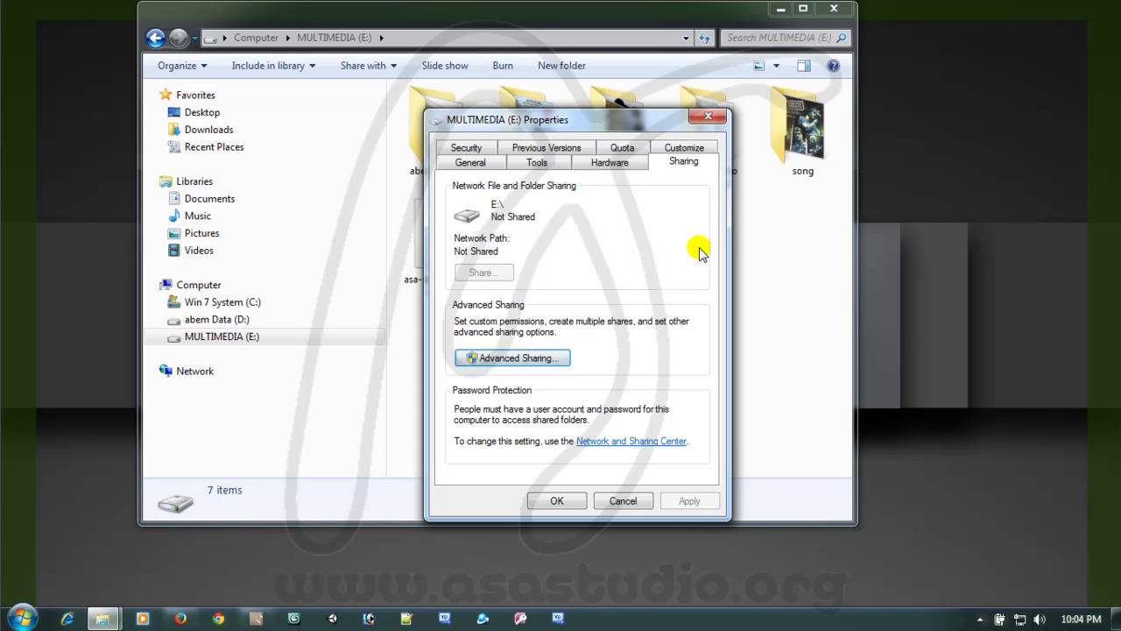
left_click(684, 149)
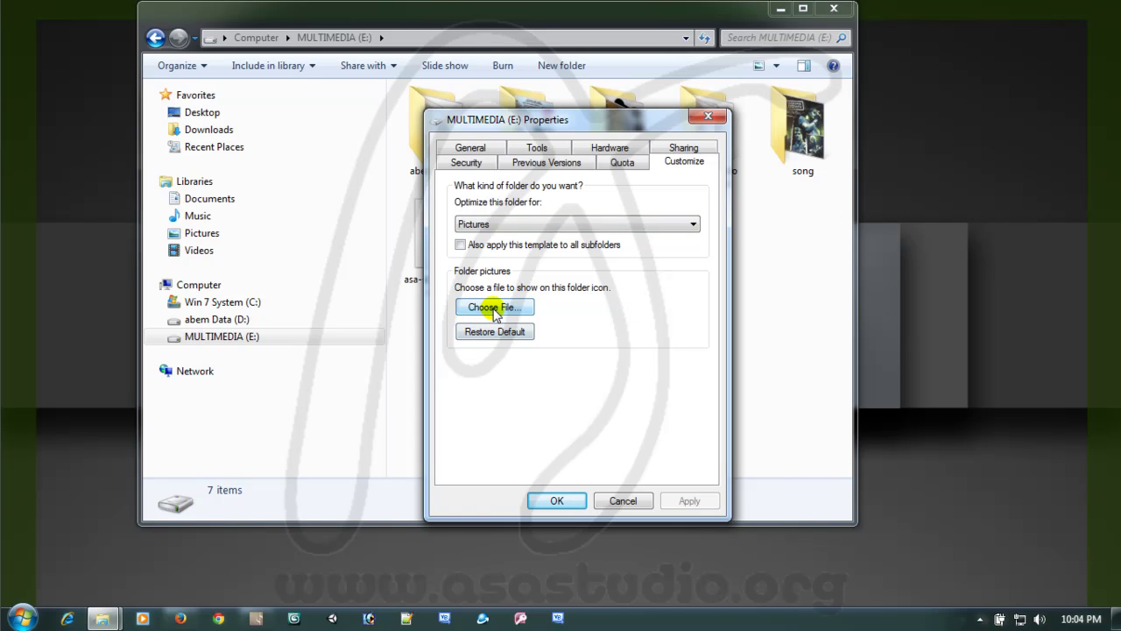
left_click(521, 225)
left_click(714, 206)
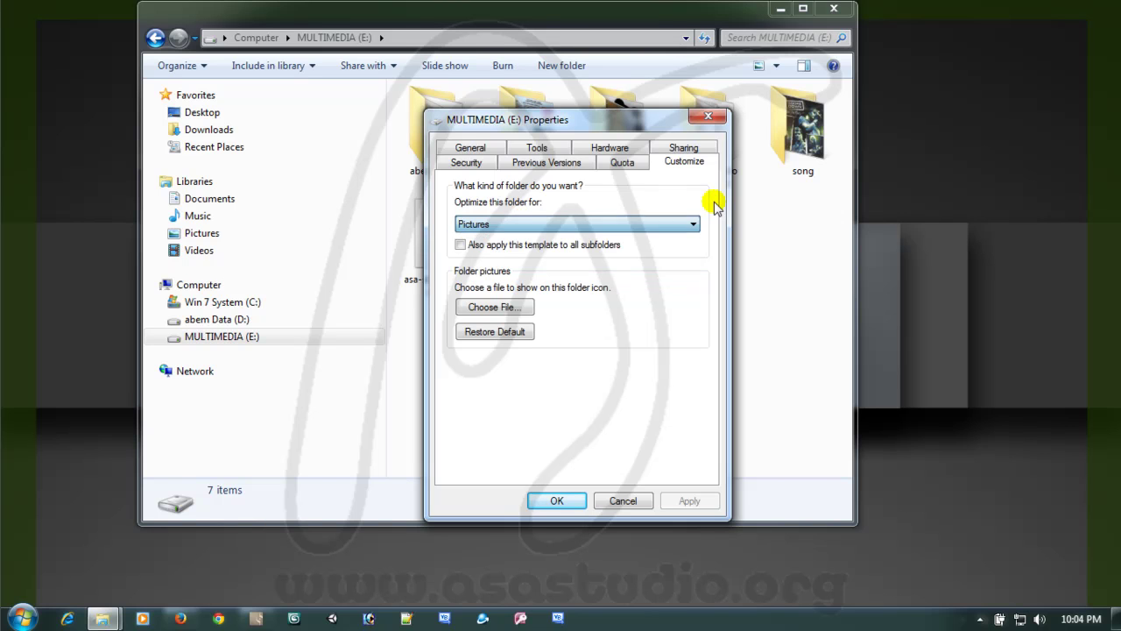
left_click(617, 163)
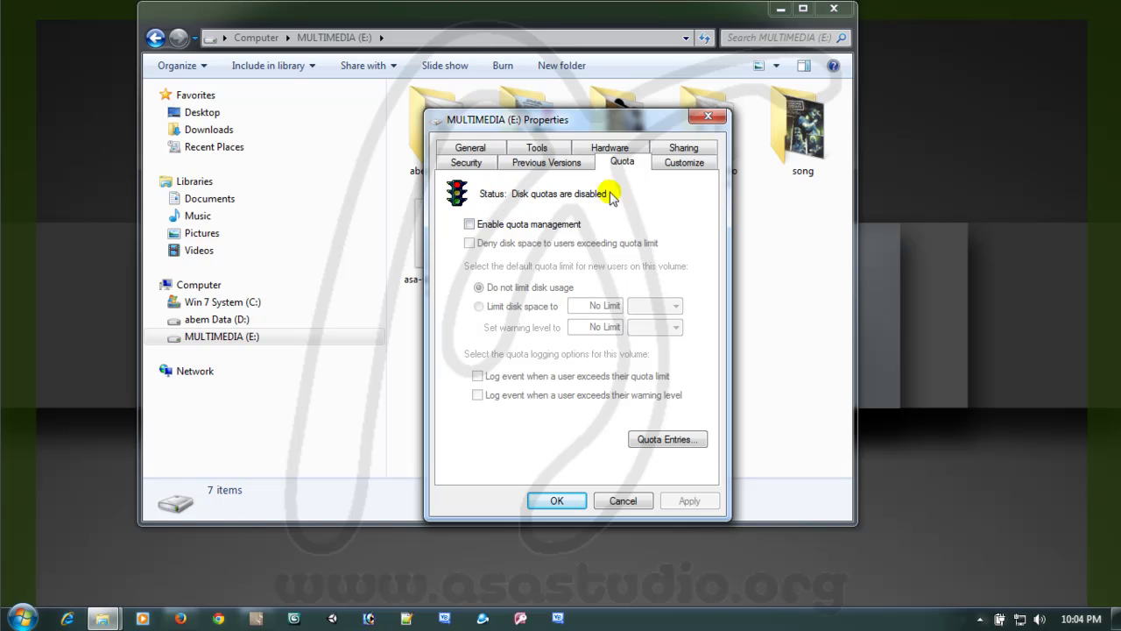
left_click(545, 164)
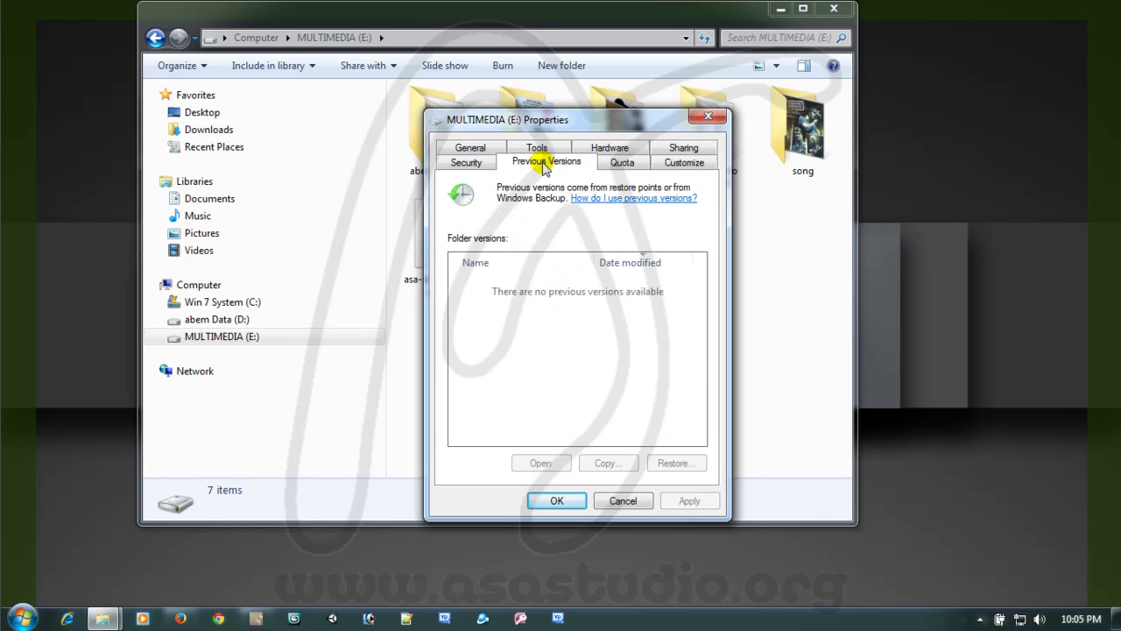
left_click(461, 164)
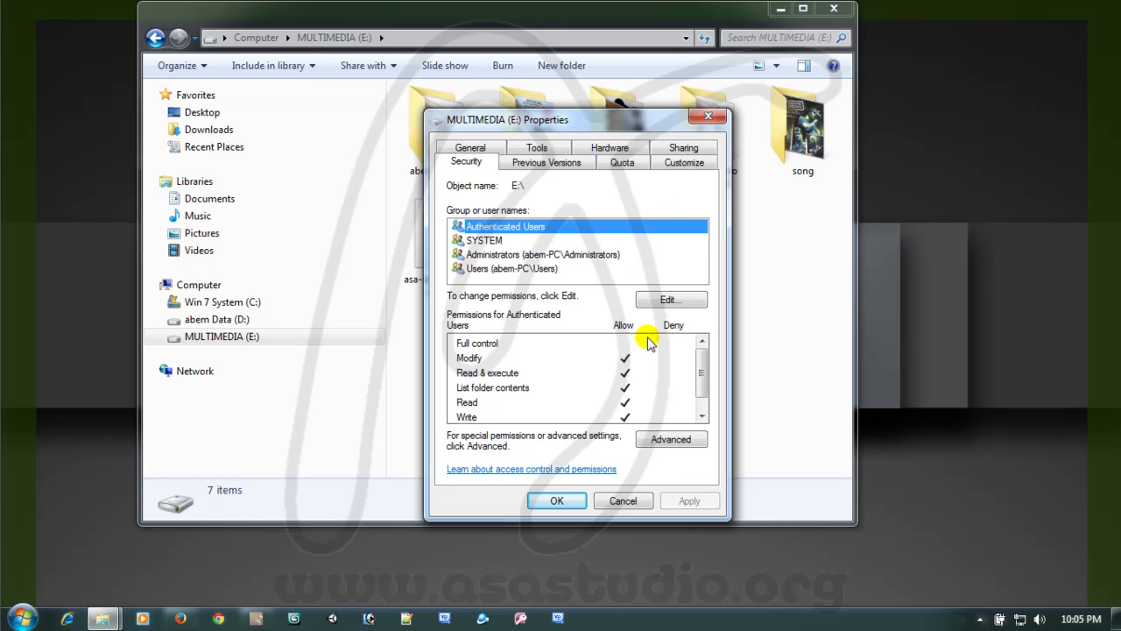
left_click(642, 501)
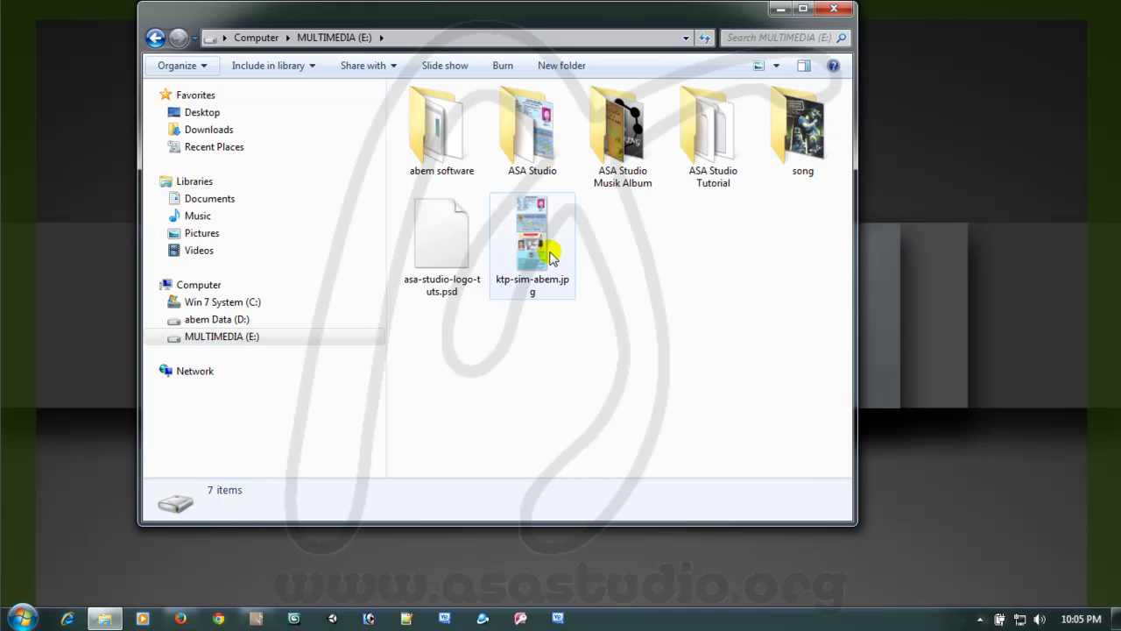
Compare the contents of the abem Data (D:) and MULTIMEDIA (E:) drives, ending on MULTIMEDIA (E:).
left_click(198, 319)
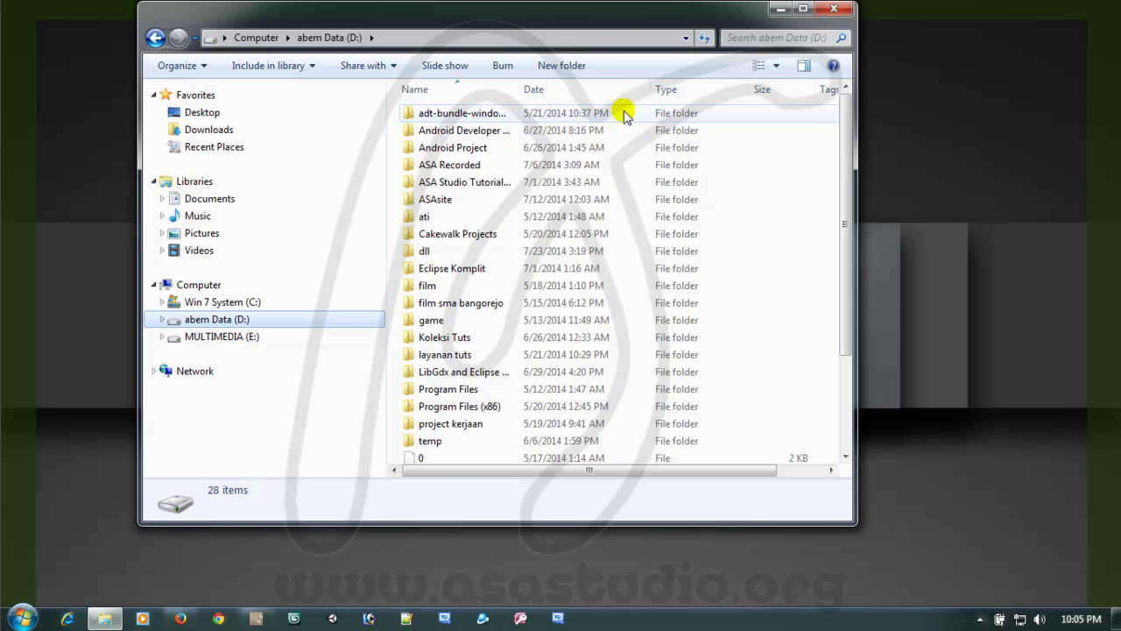
left_click(196, 341)
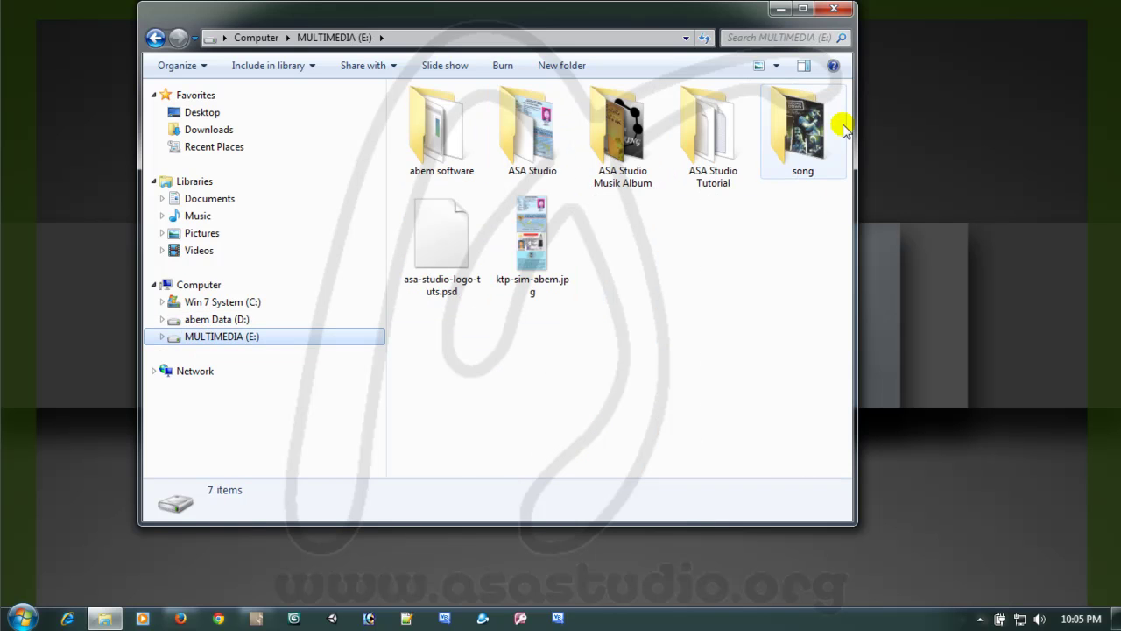
left_click(210, 321)
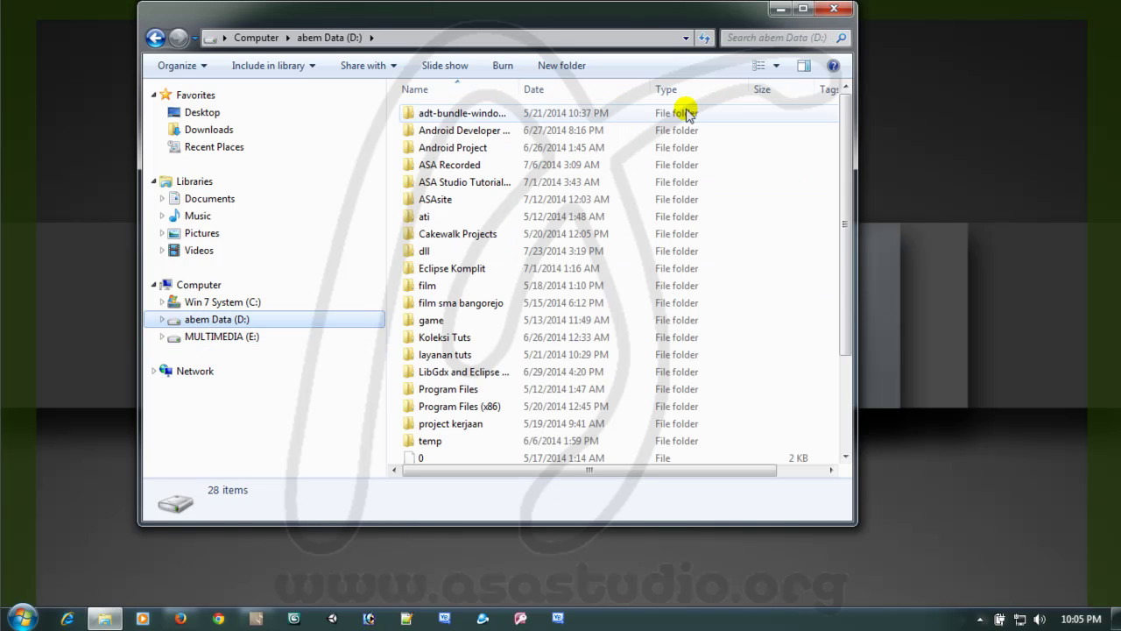
left_click(230, 336)
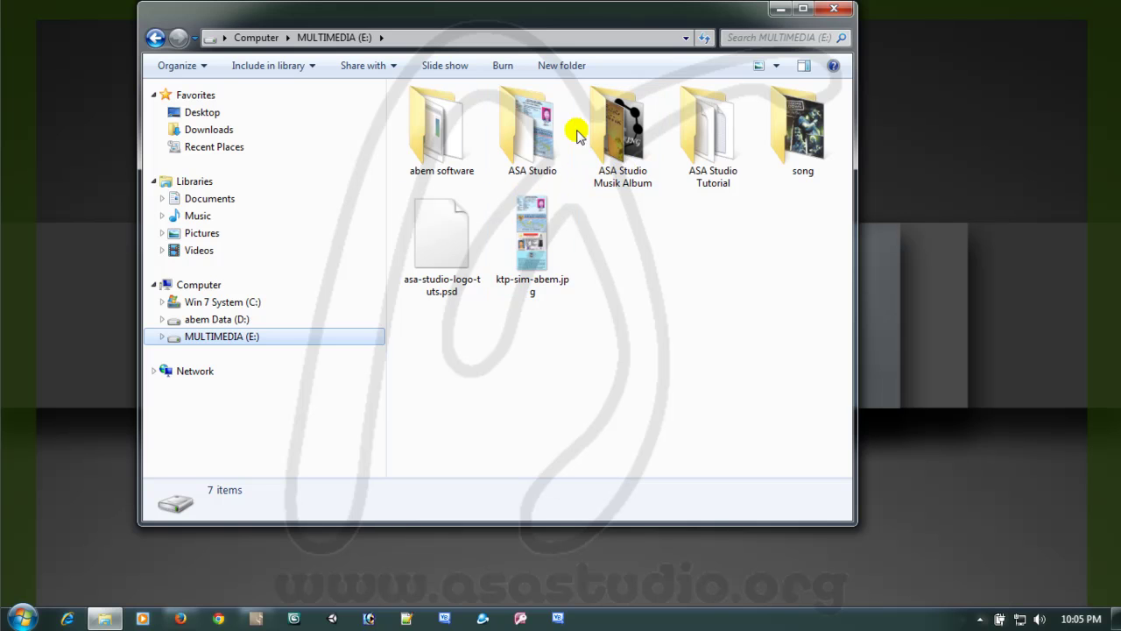
Hide the navigation pane in the folder window layout.
left_click(205, 69)
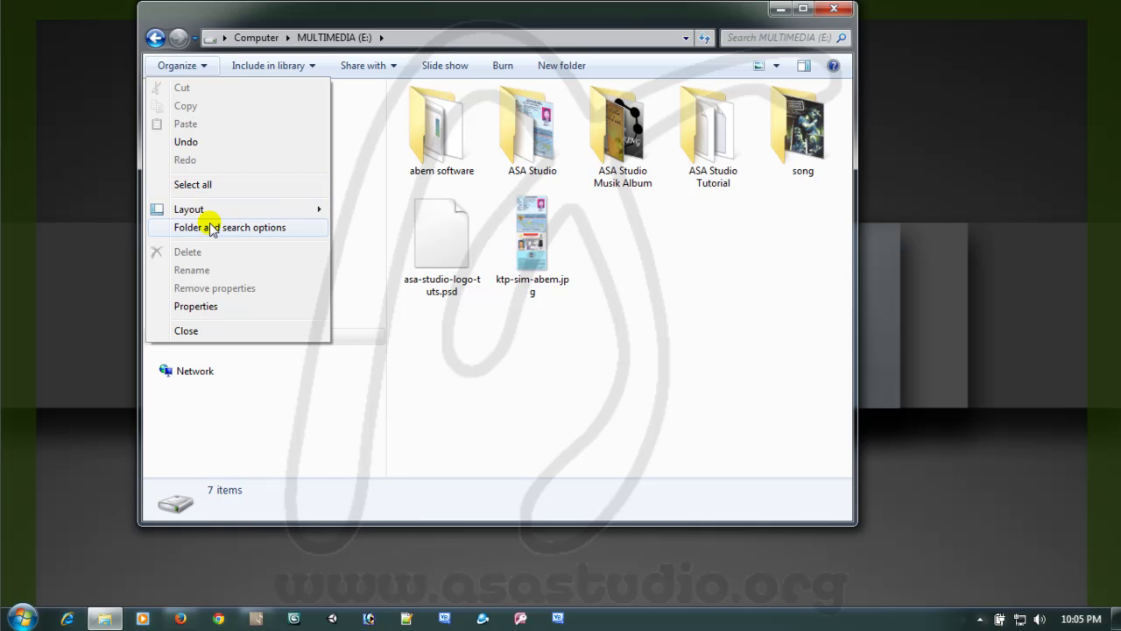
mouse_move(216, 210)
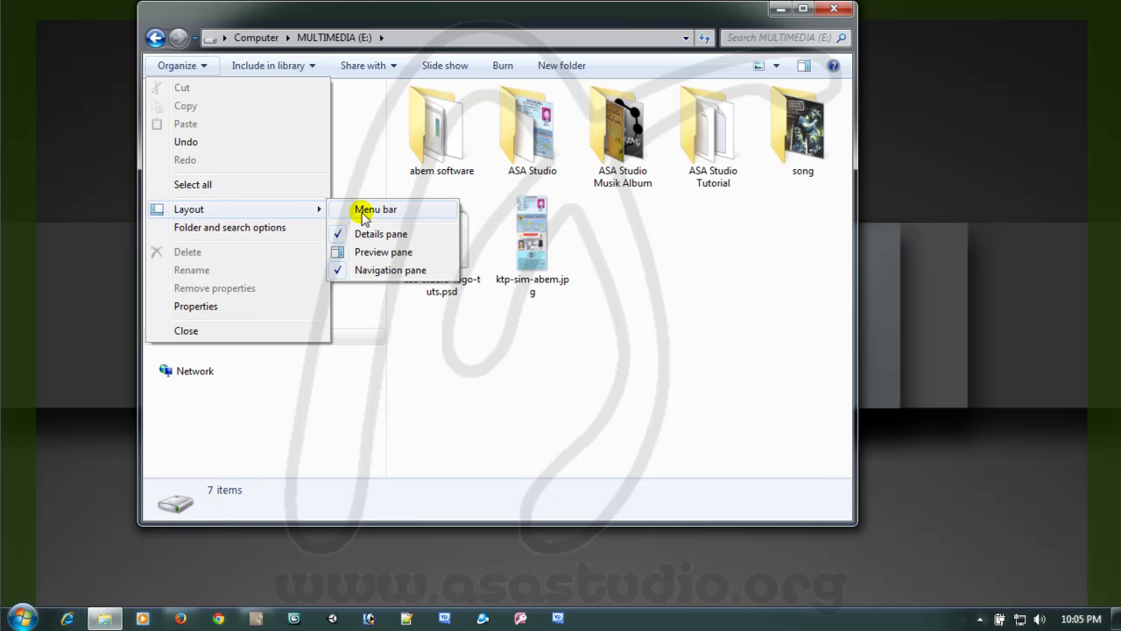
left_click(379, 271)
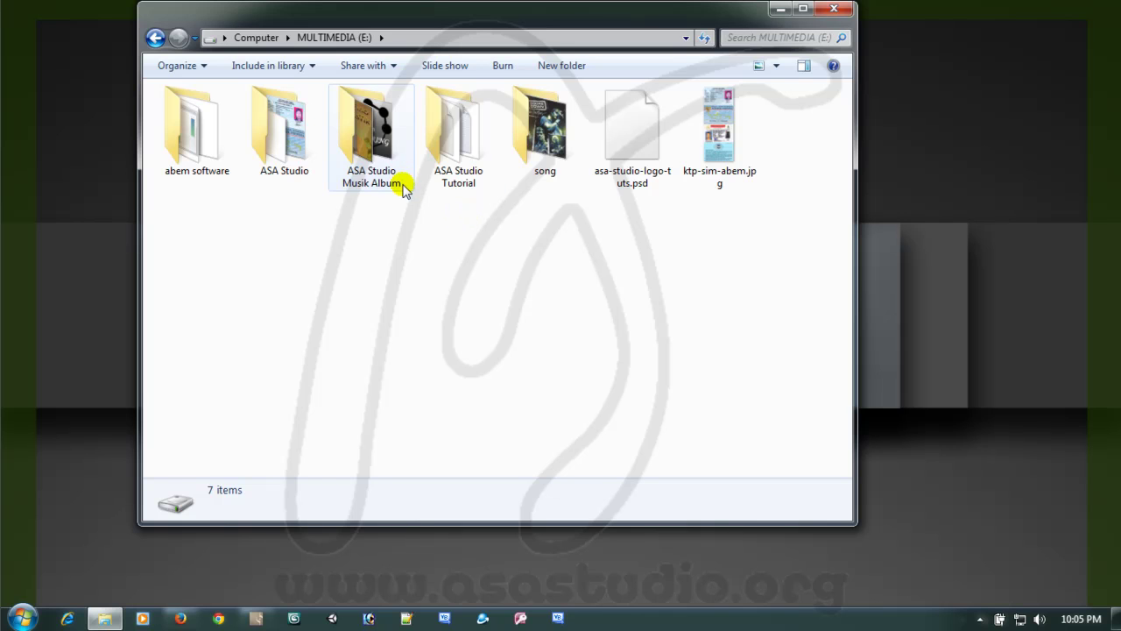
Examine the ASA Studio Musik Album folder's summary information and its available commands, and deselect the folder.
left_click(371, 142)
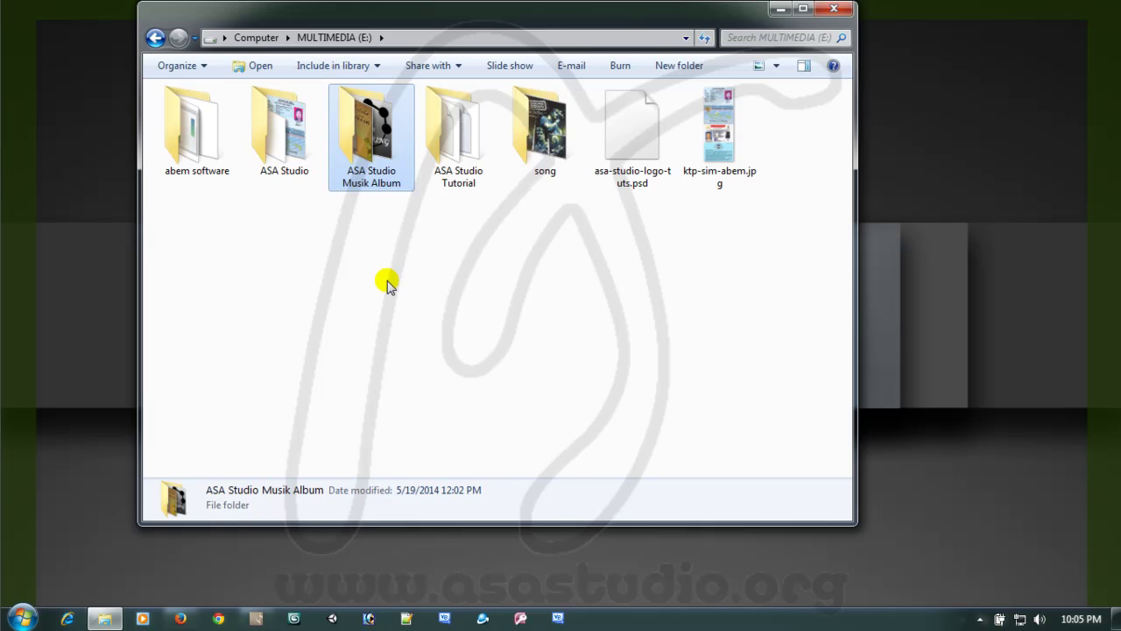
mouse_move(378, 131)
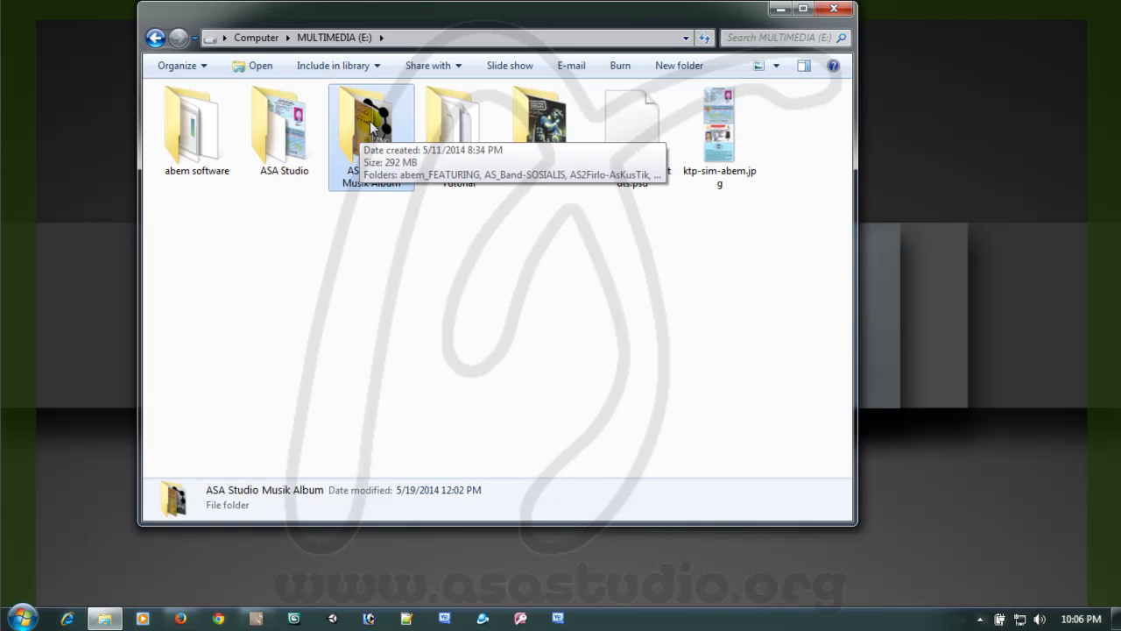
right_click(372, 122)
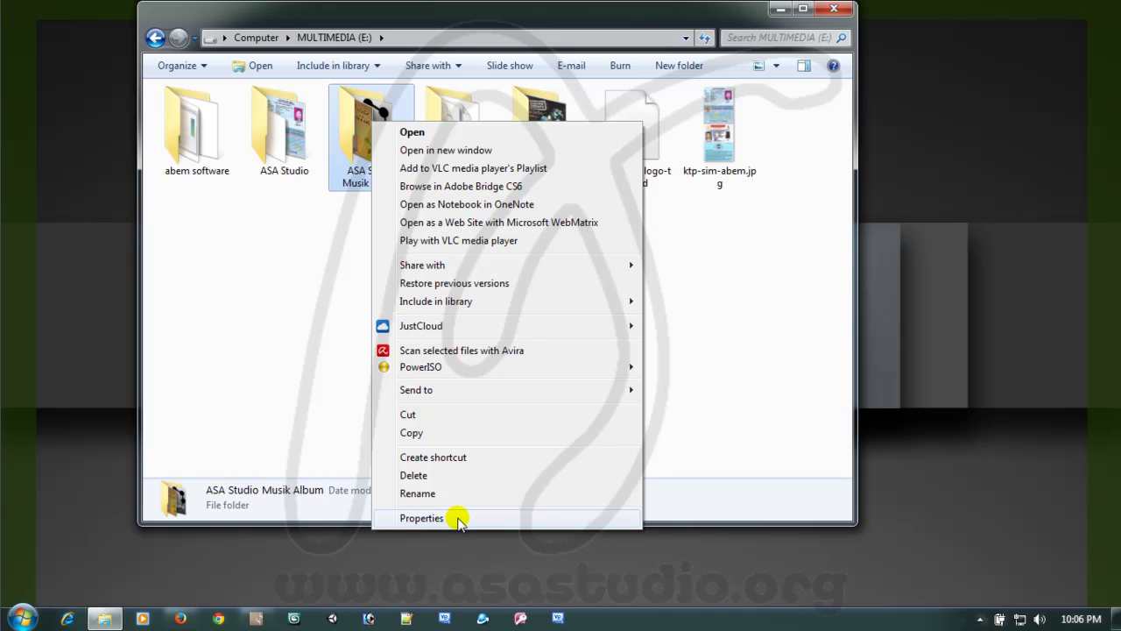
left_click(313, 363)
left_click(313, 363)
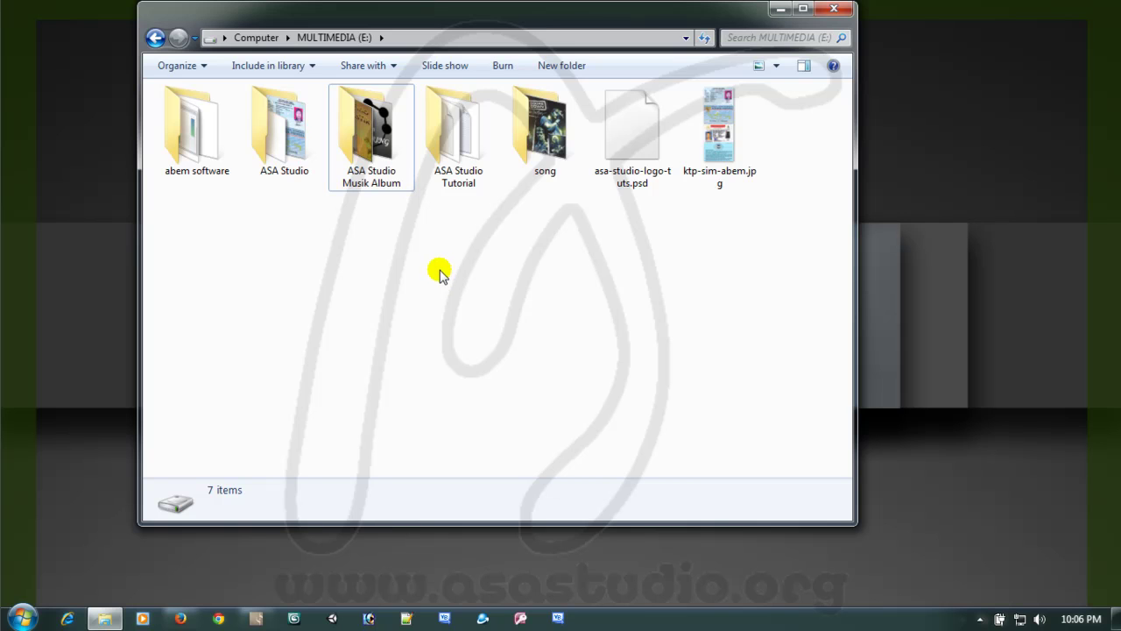
Open the ASA Studio Musik Album folder and step back and forward between it and the drive root, ending on the root.
double_click(368, 133)
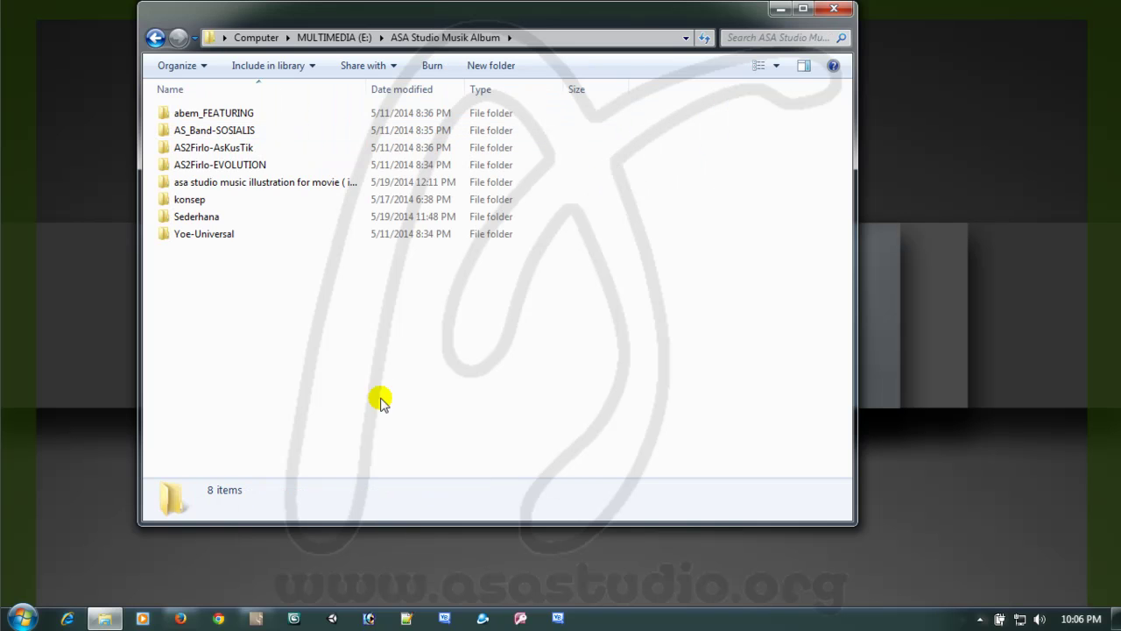
left_click(155, 37)
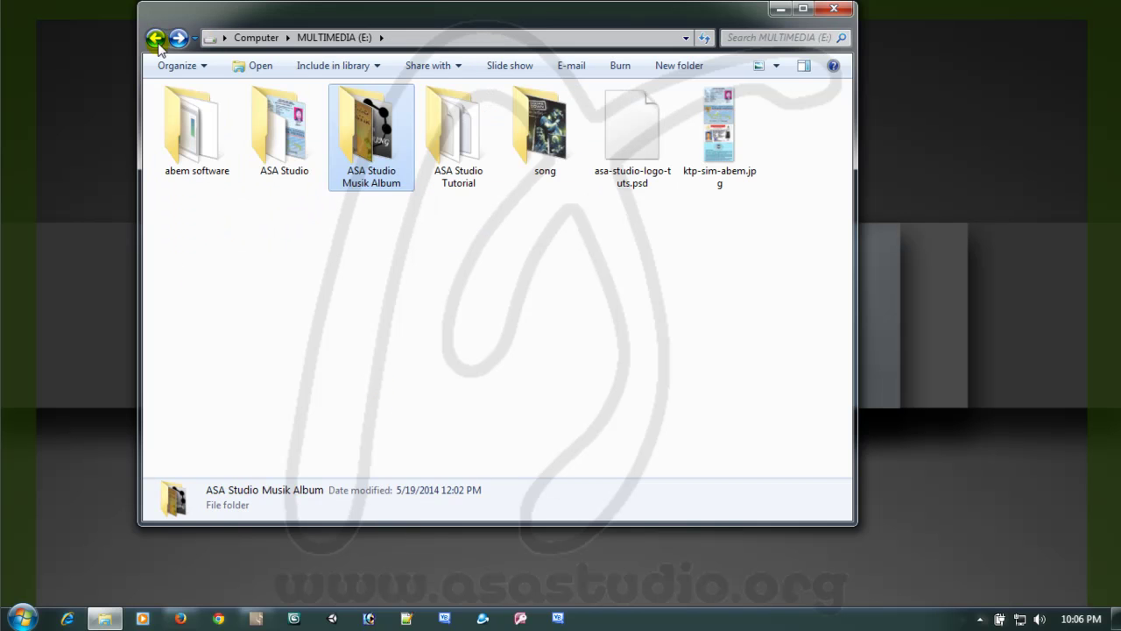
left_click(179, 38)
left_click(156, 38)
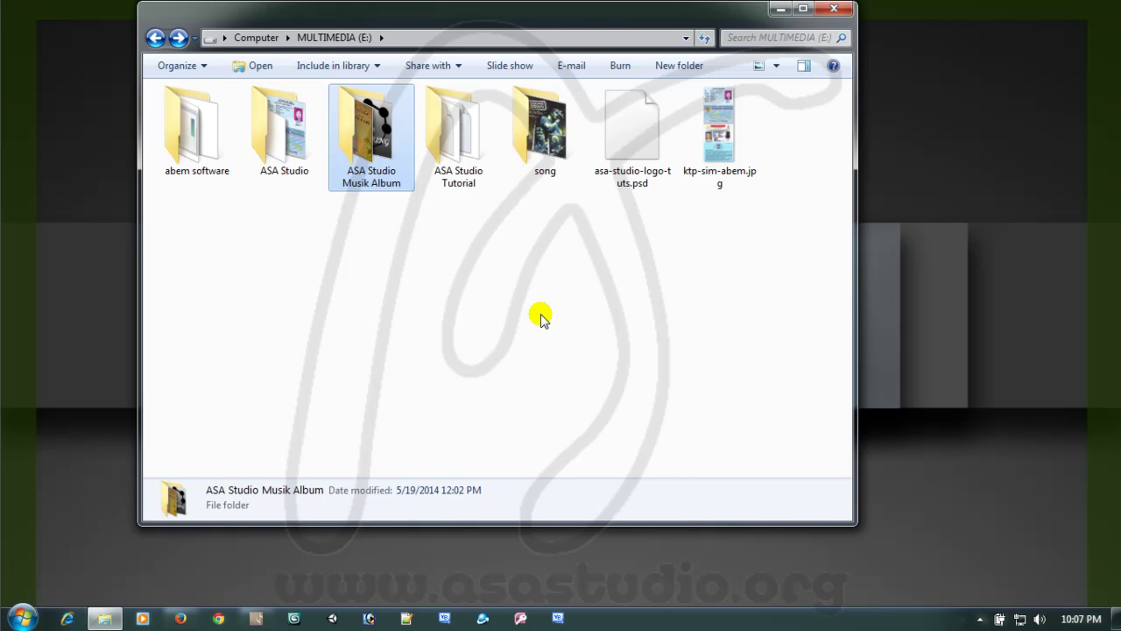
Show the navigation pane in the window layout again and deselect the ASA Studio Musik Album folder.
left_click(201, 67)
mouse_move(221, 208)
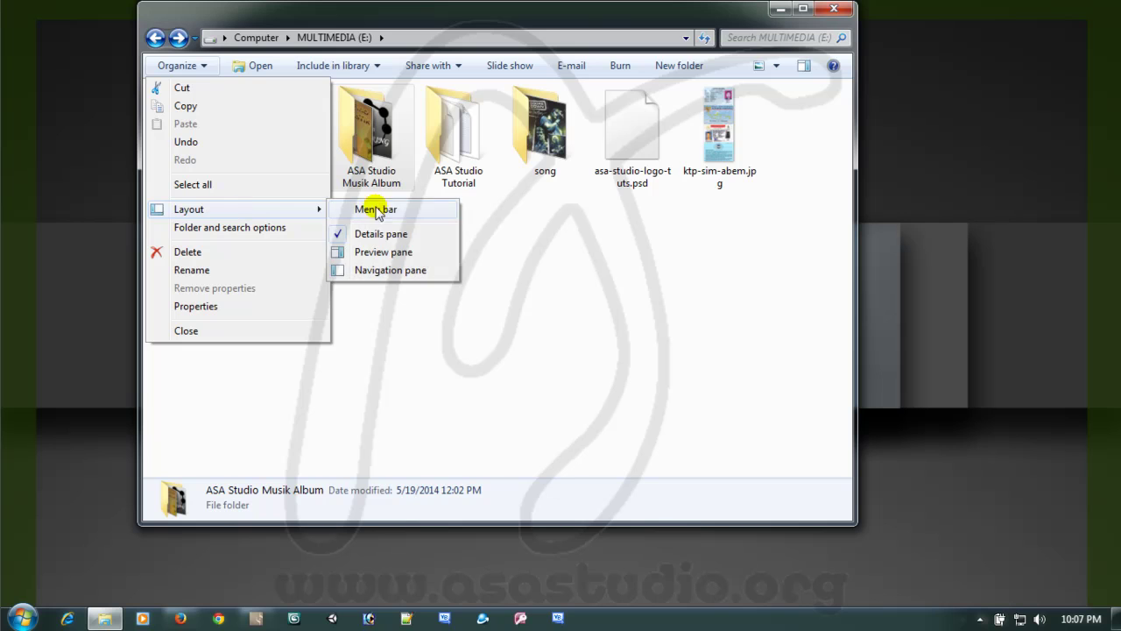
left_click(398, 270)
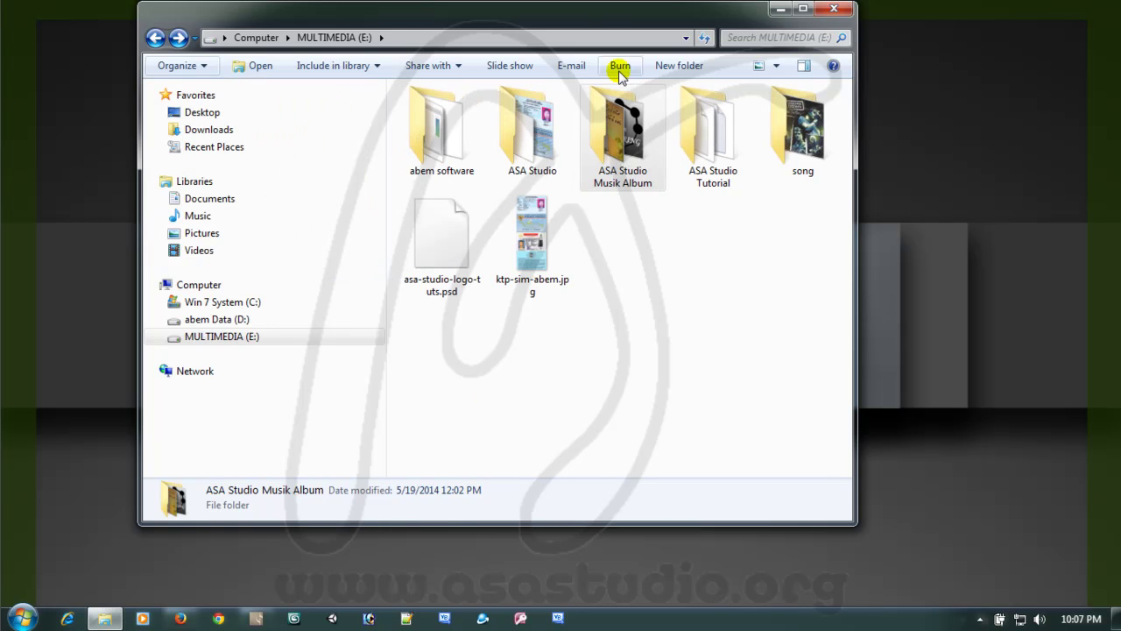
left_click(588, 349)
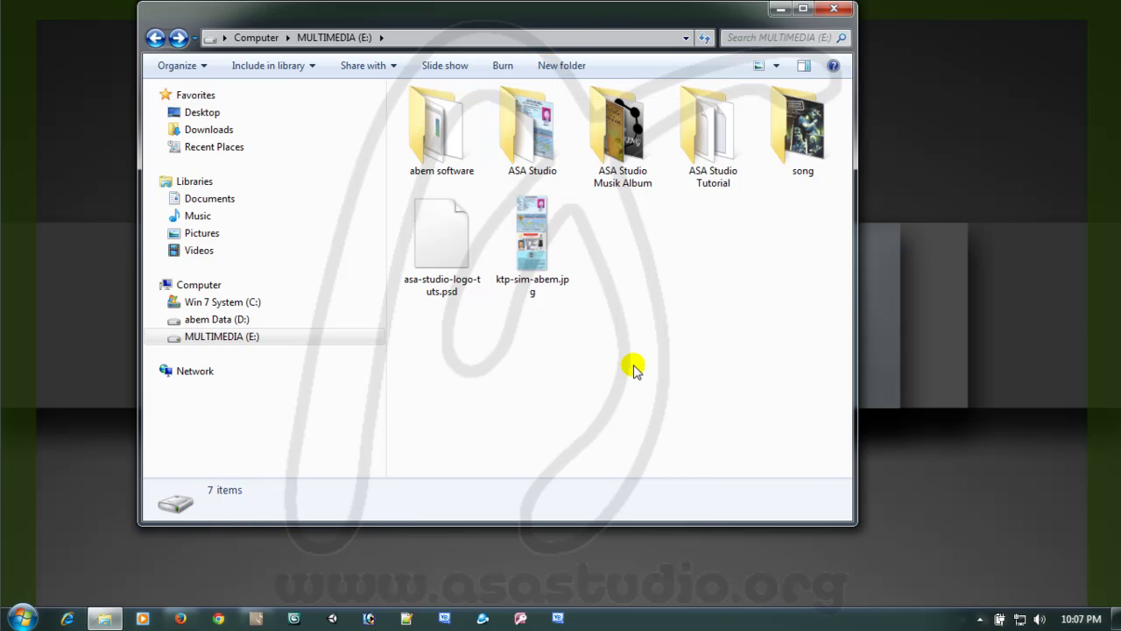
Create a new folder named "test folder" in the root of the MULTIMEDIA (E:) drive.
left_click(556, 67)
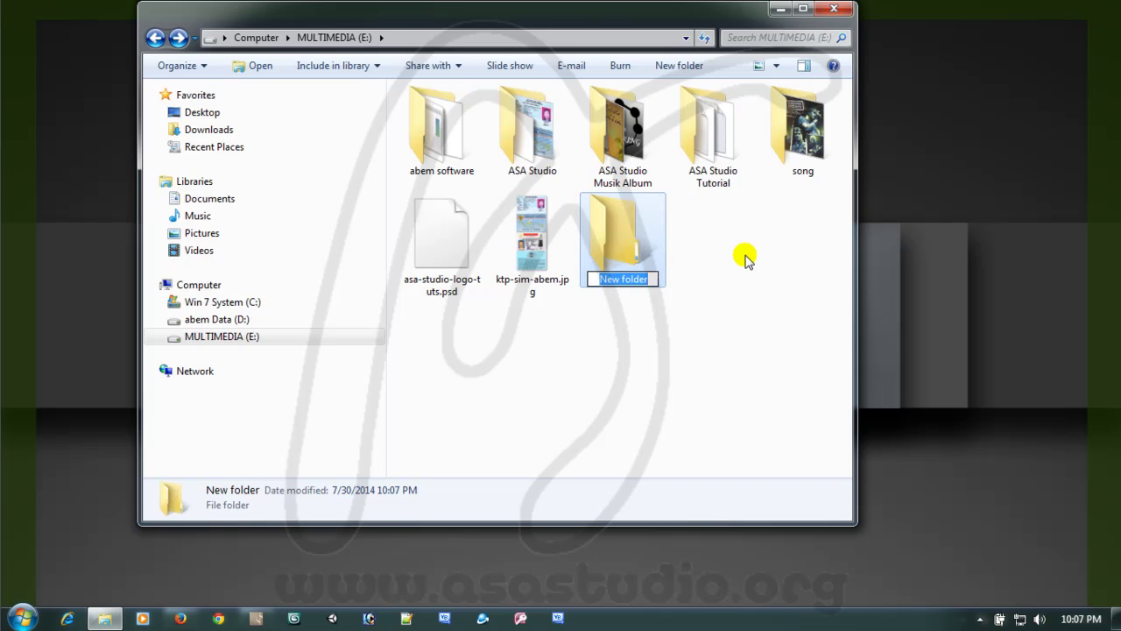
type("test")
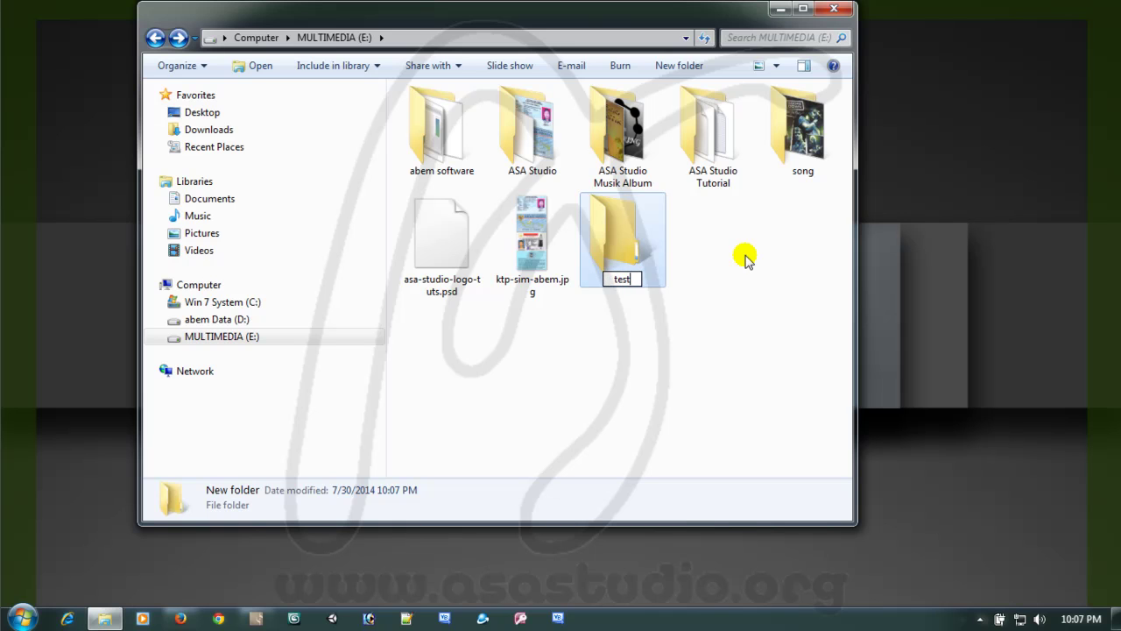
type(" folder")
key("Return")
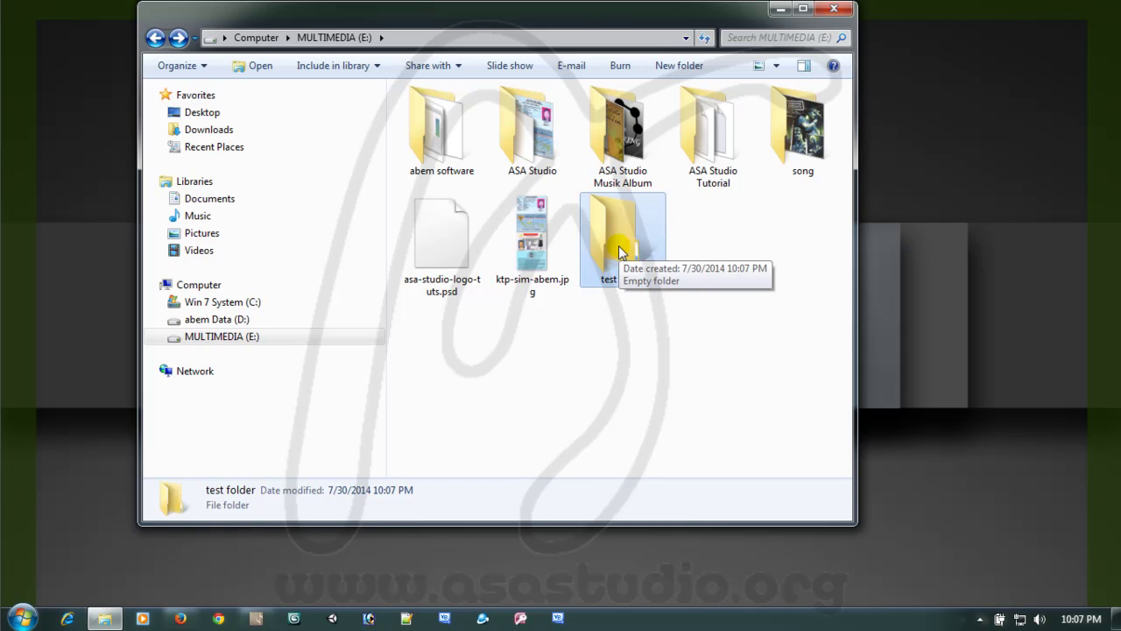
Expand the MULTIMEDIA (E:) drive in the folder tree, view the test folder's contents, and return to the drive root.
left_click(162, 338)
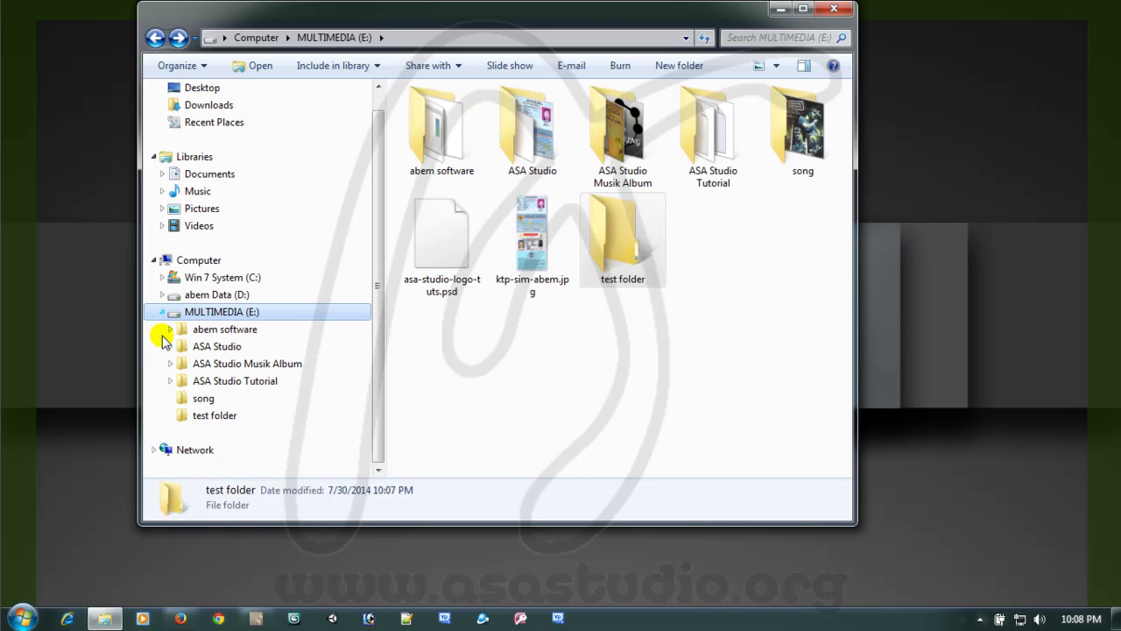
left_click(202, 417)
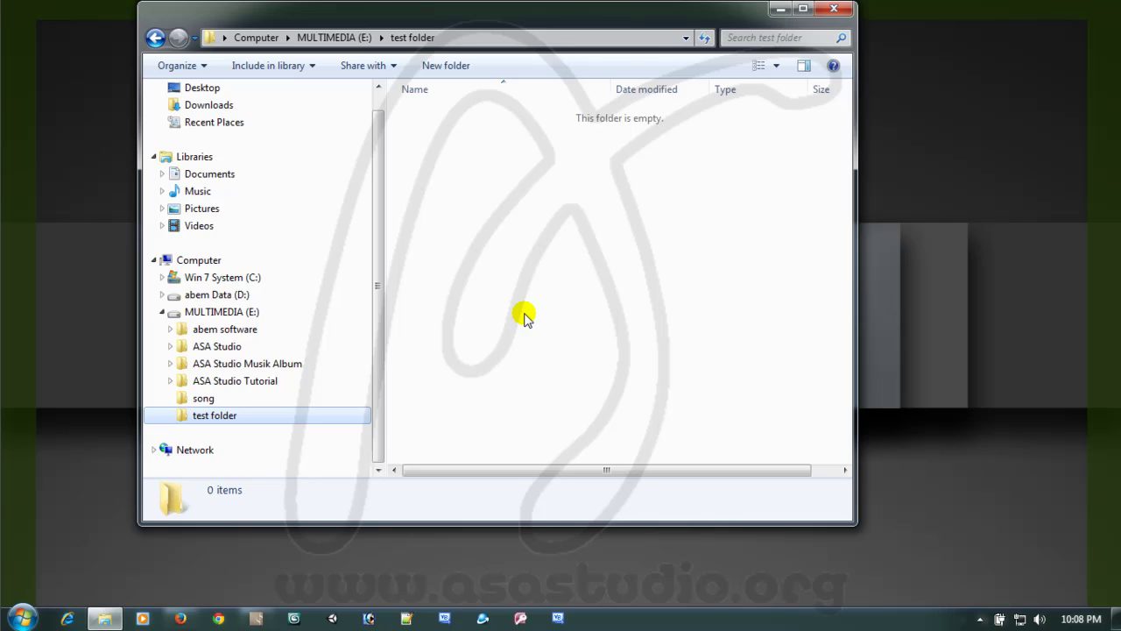
left_click(228, 312)
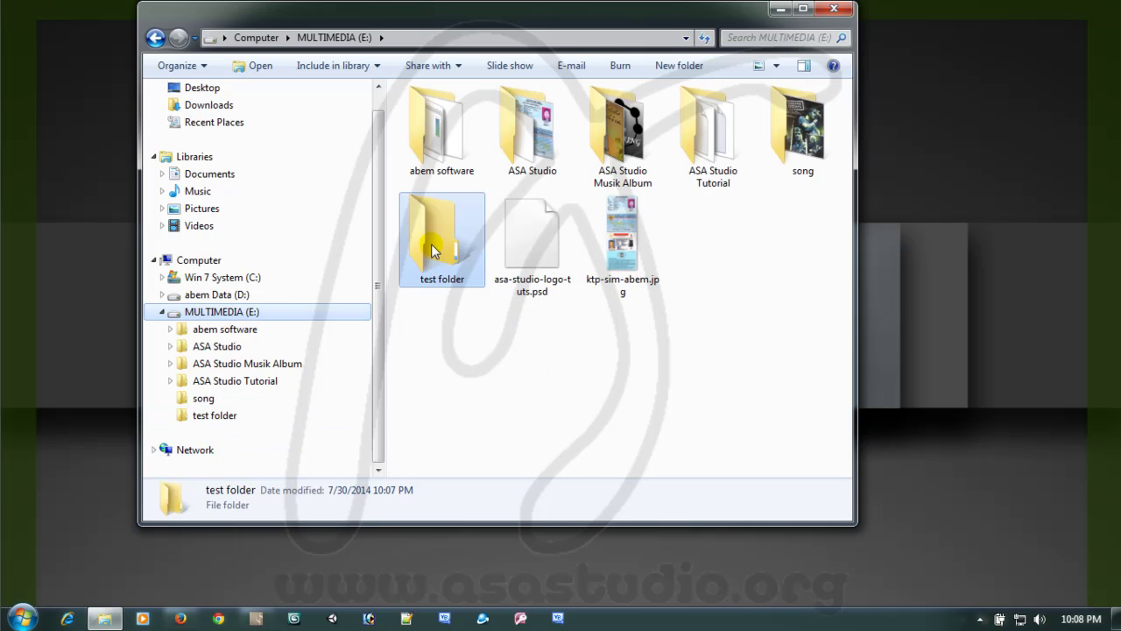
Deselect the drive in the folder tree and open the test folder from the MULTIMEDIA (E:) root's file list.
left_click(427, 377)
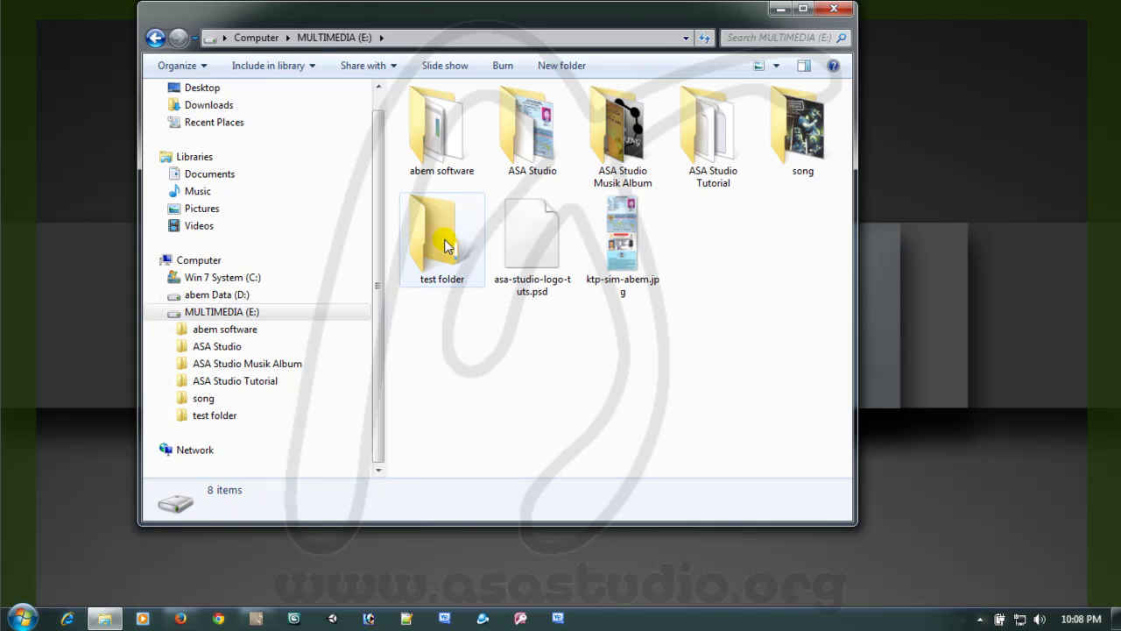
left_click(432, 242)
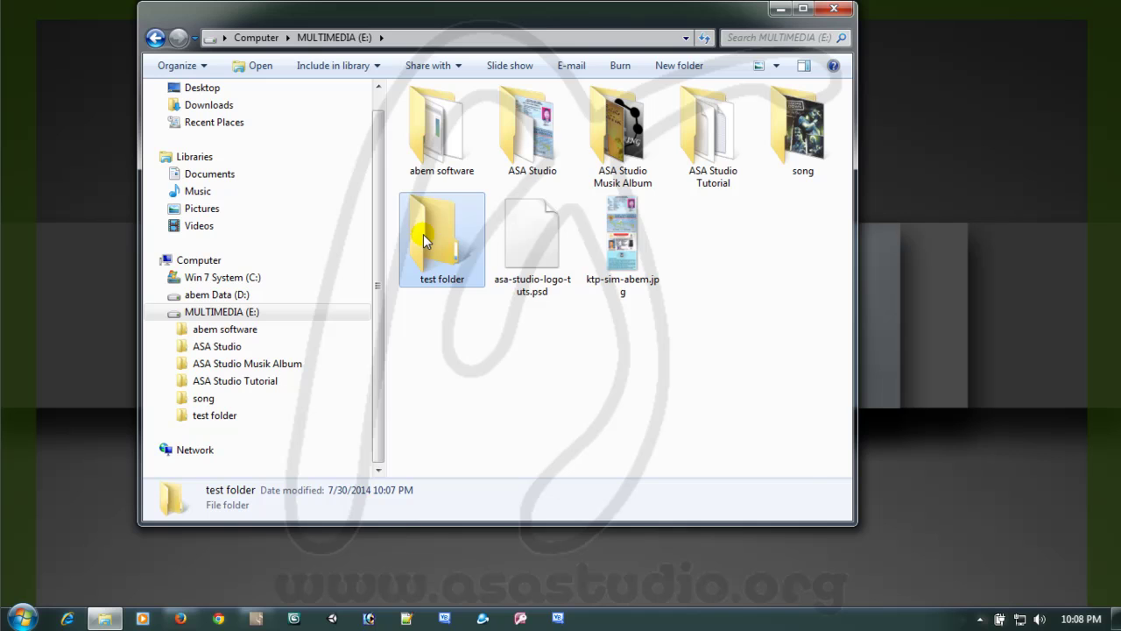
double_click(424, 241)
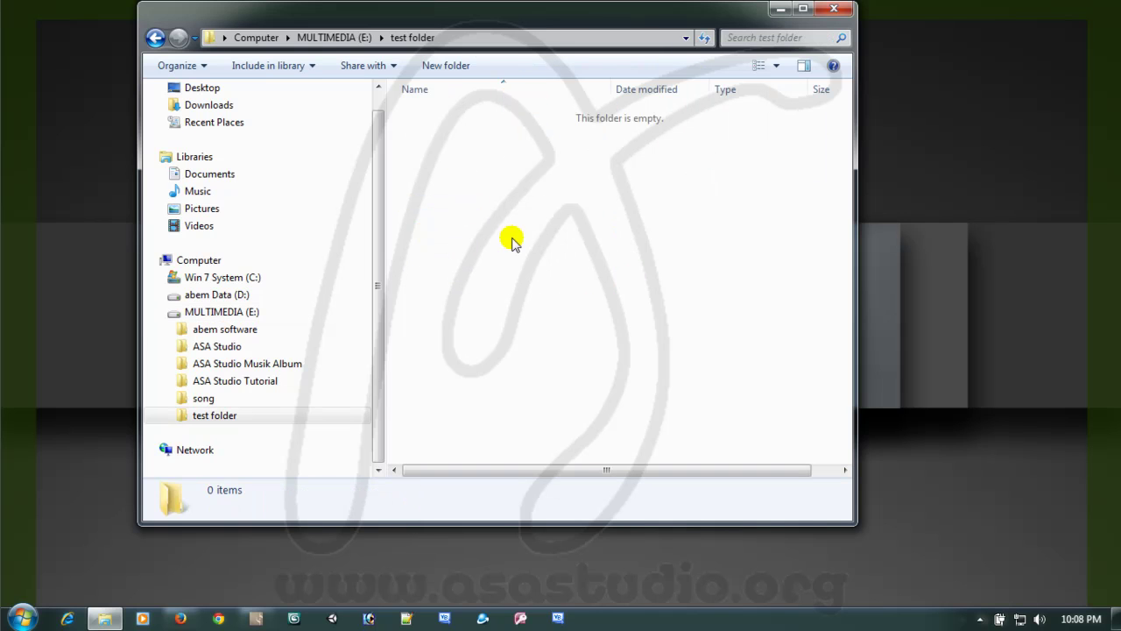
Create a new text document named "test file.txt" inside the test folder.
right_click(440, 163)
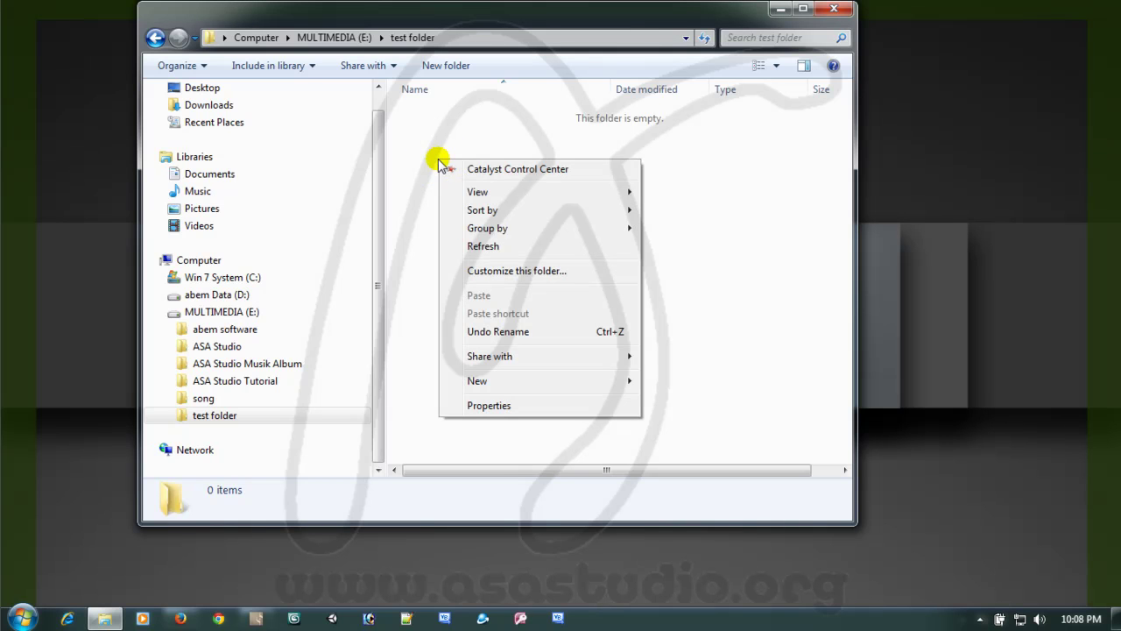
mouse_move(563, 383)
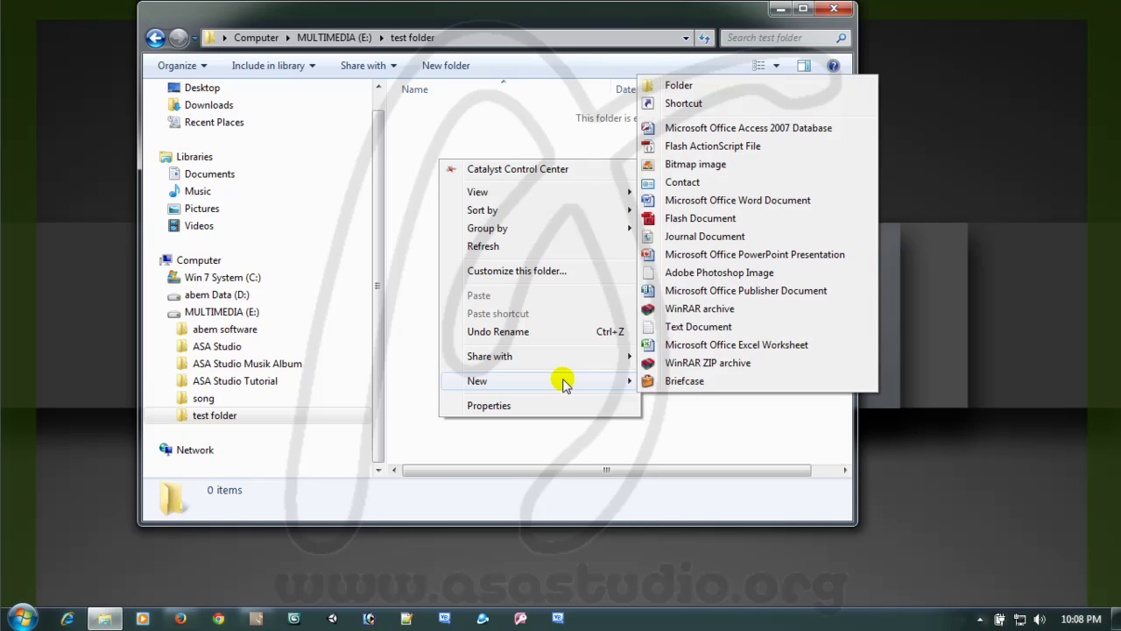
left_click(706, 326)
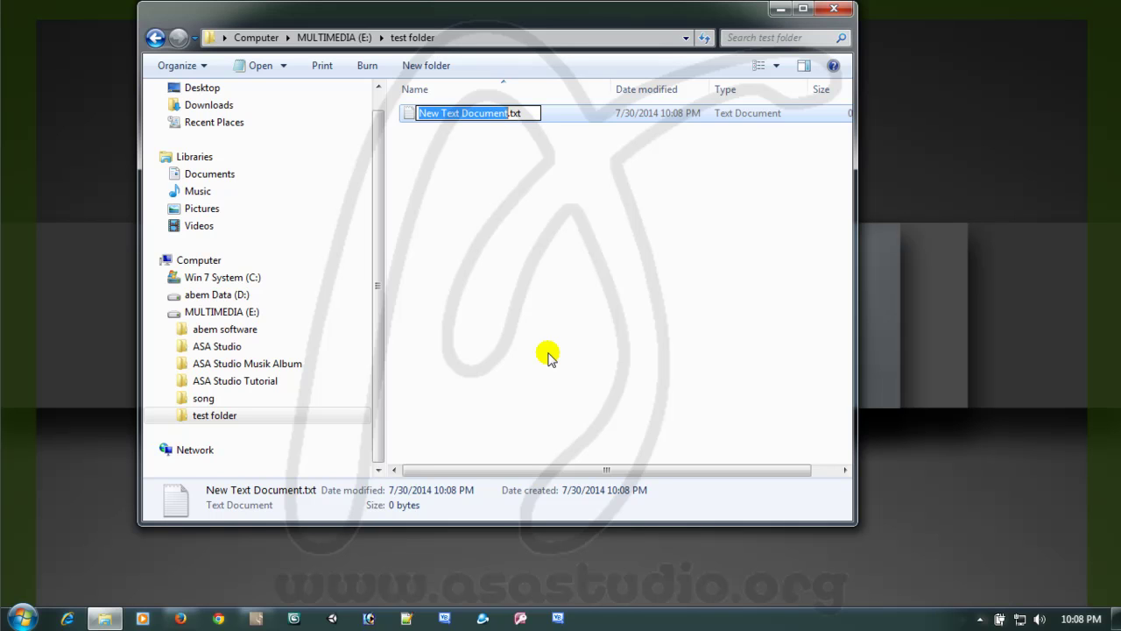
type("te")
type("st file")
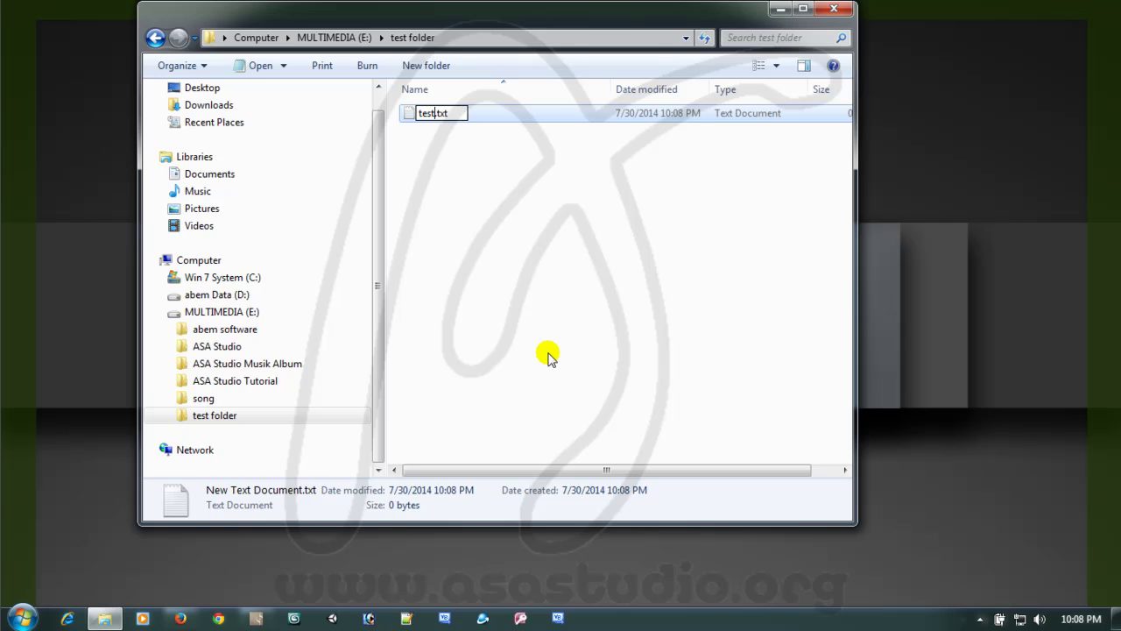
key("Return")
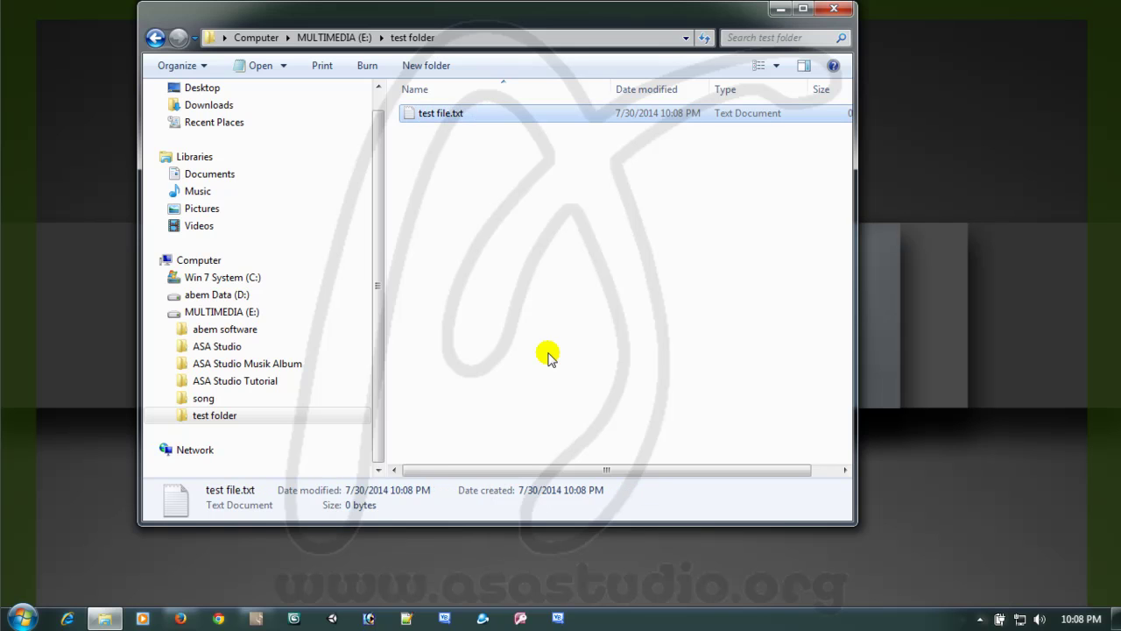
Open test file.txt in Notepad, enter "hkahsha hskaha hdhkkfhdksj a skjha", and close it without saving.
double_click(435, 119)
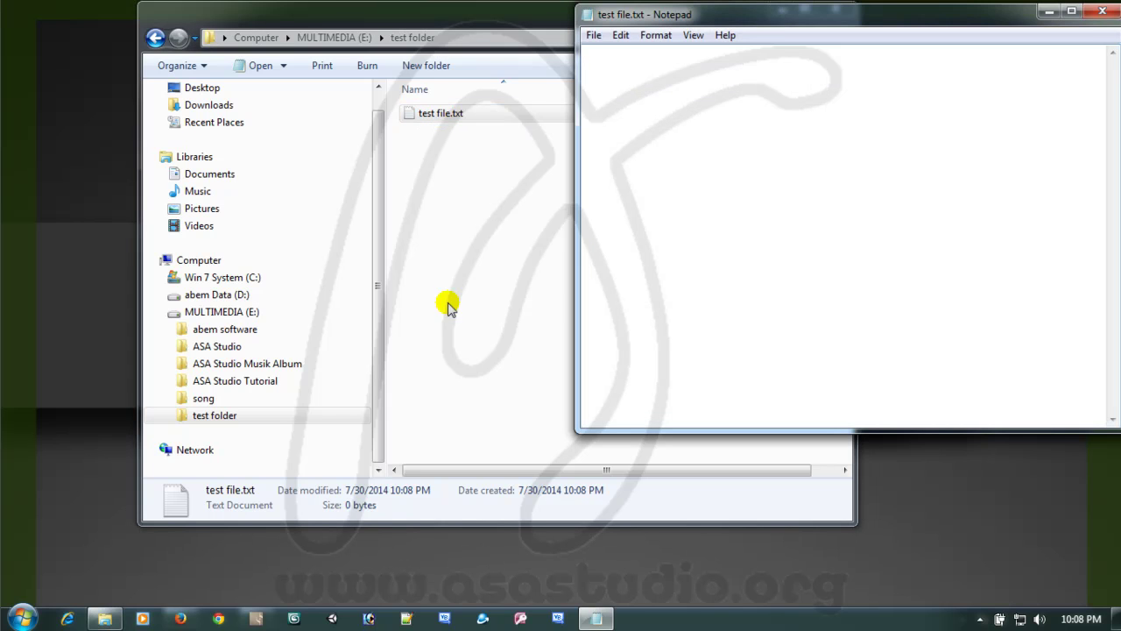
type("hkahsha hskaha hdhkkfhdksj a skjha")
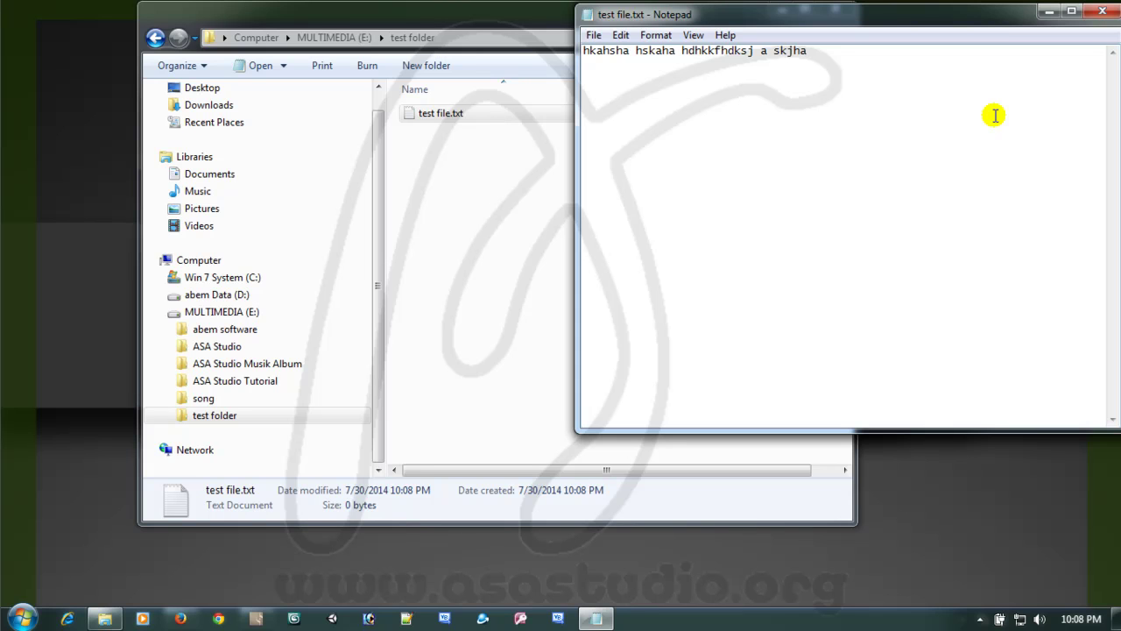
left_click(1102, 12)
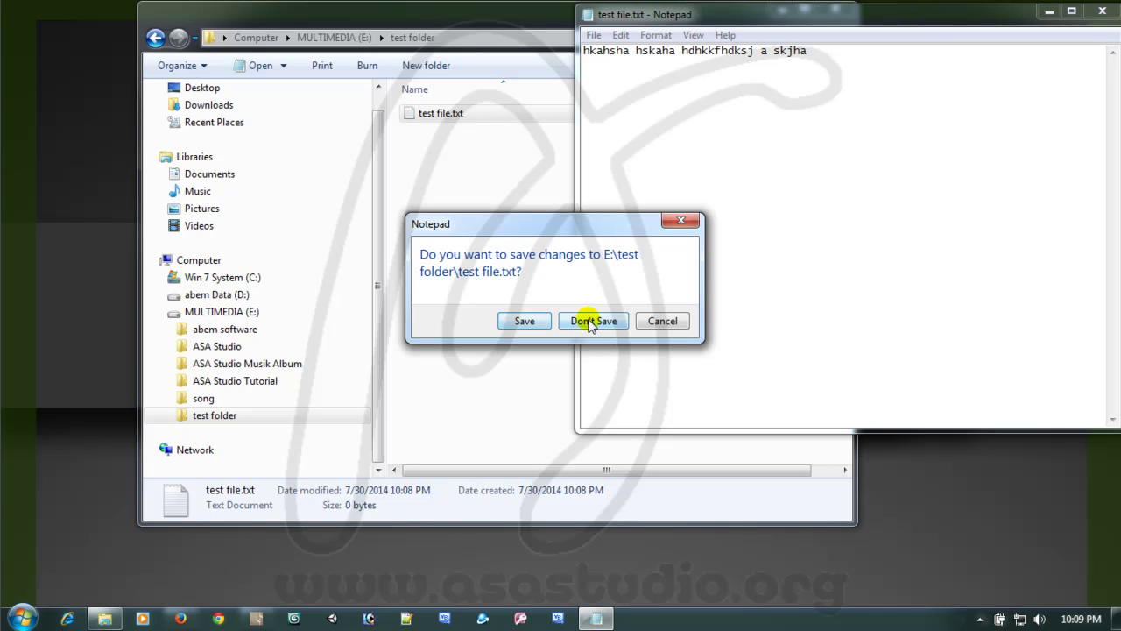
left_click(663, 321)
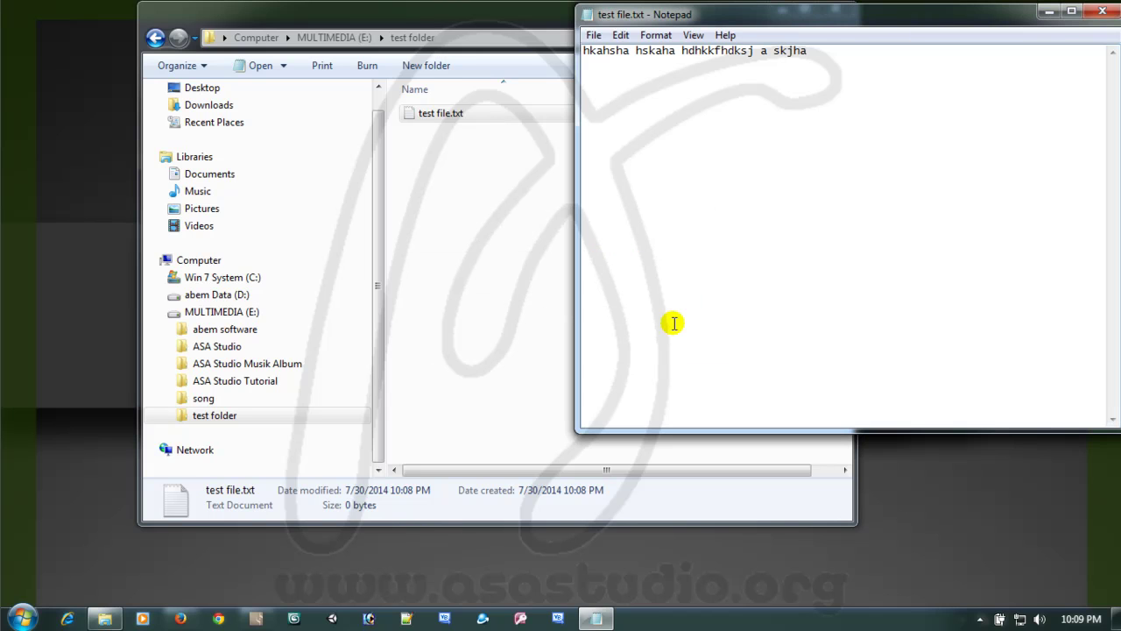
left_click(1102, 12)
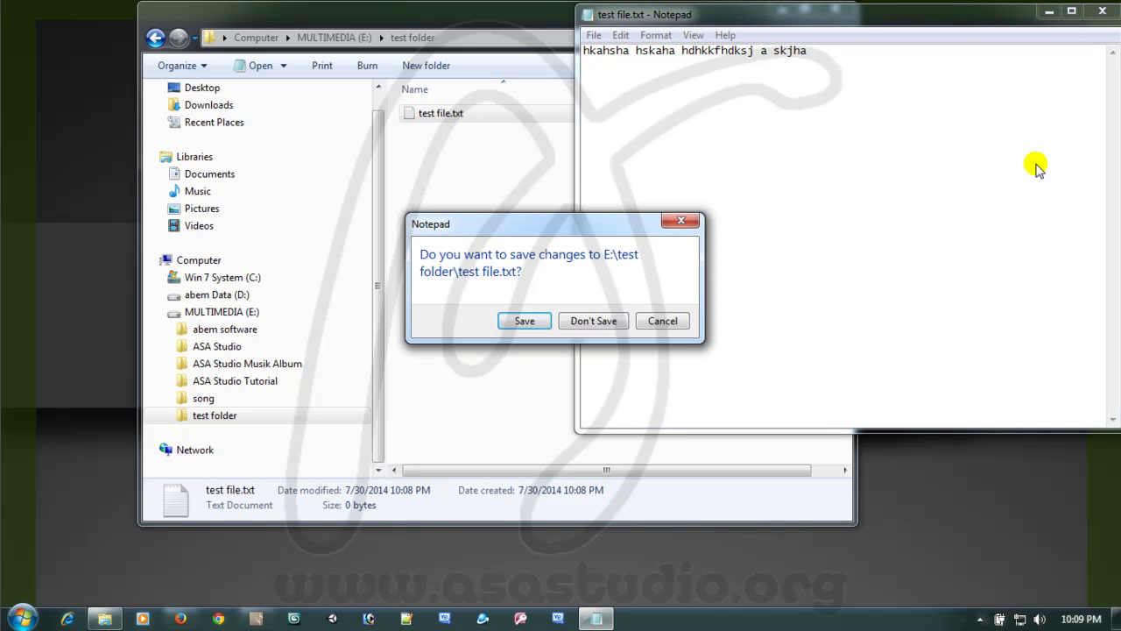
left_click(587, 322)
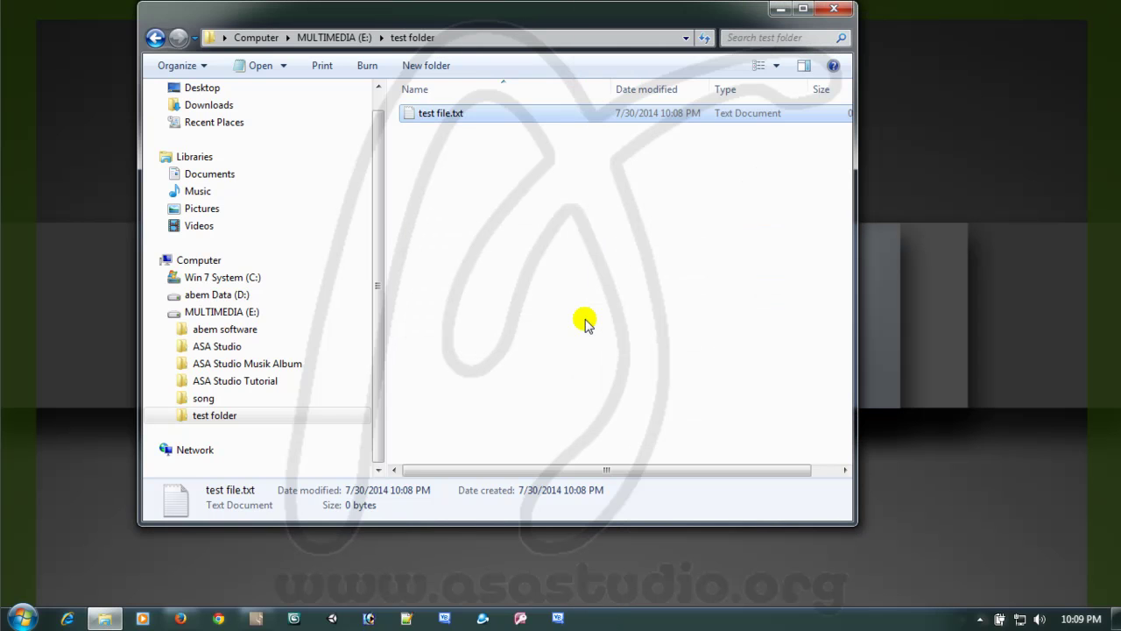
Reopen test file.txt in Notepad, enter "hgahh jahkhdkjsa", and close it with the changes saved.
double_click(429, 113)
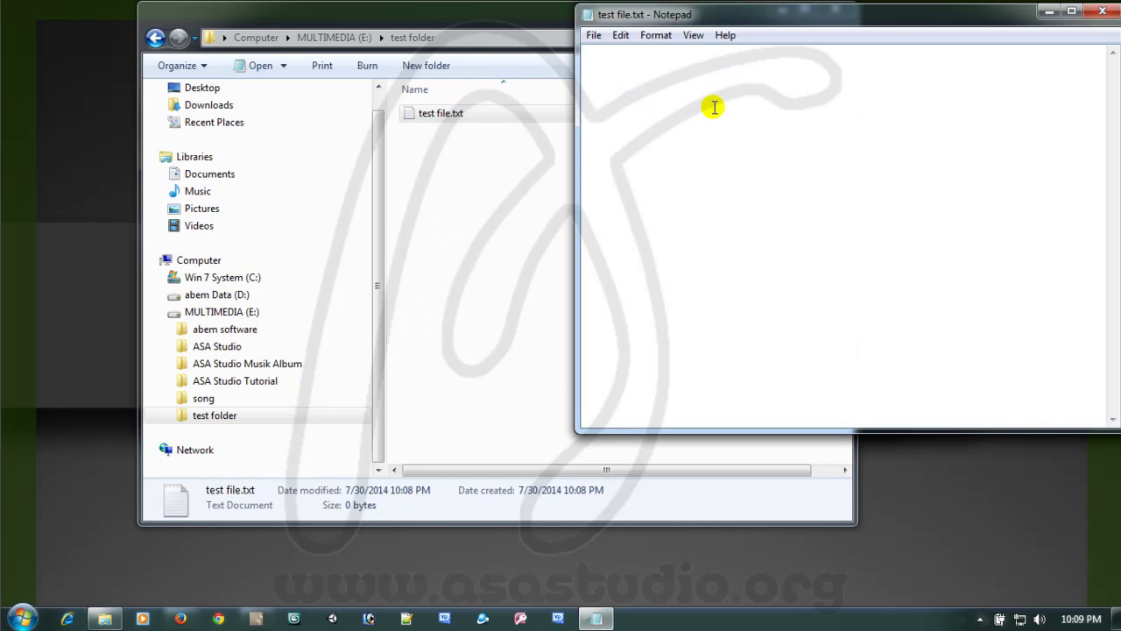
type("hgahh jahkhdkjsa")
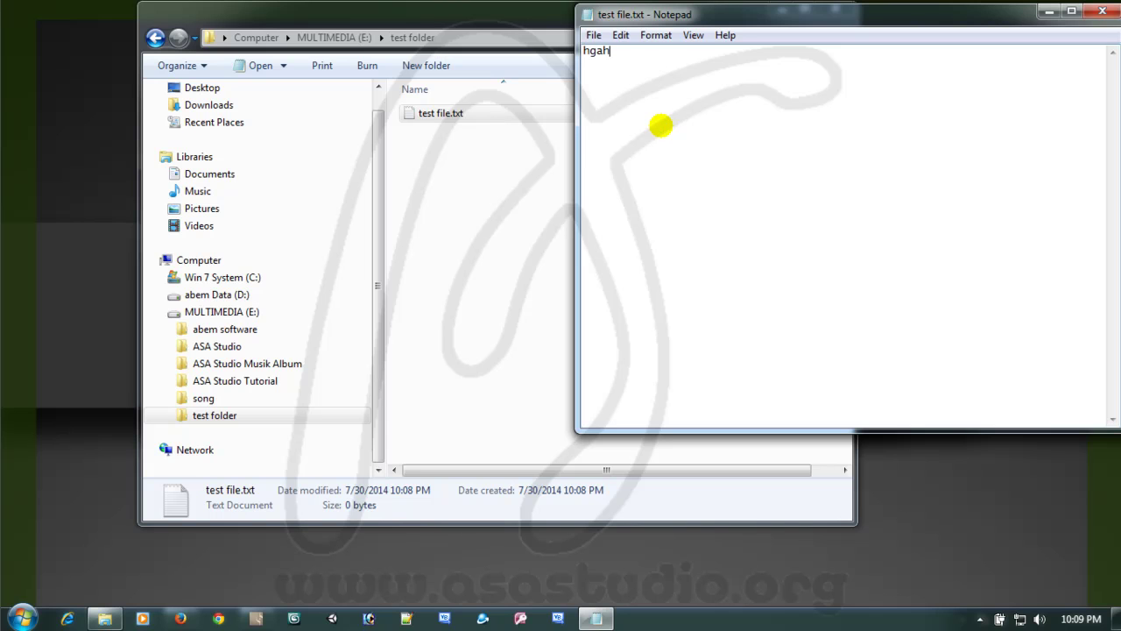
left_click(1102, 10)
left_click(524, 319)
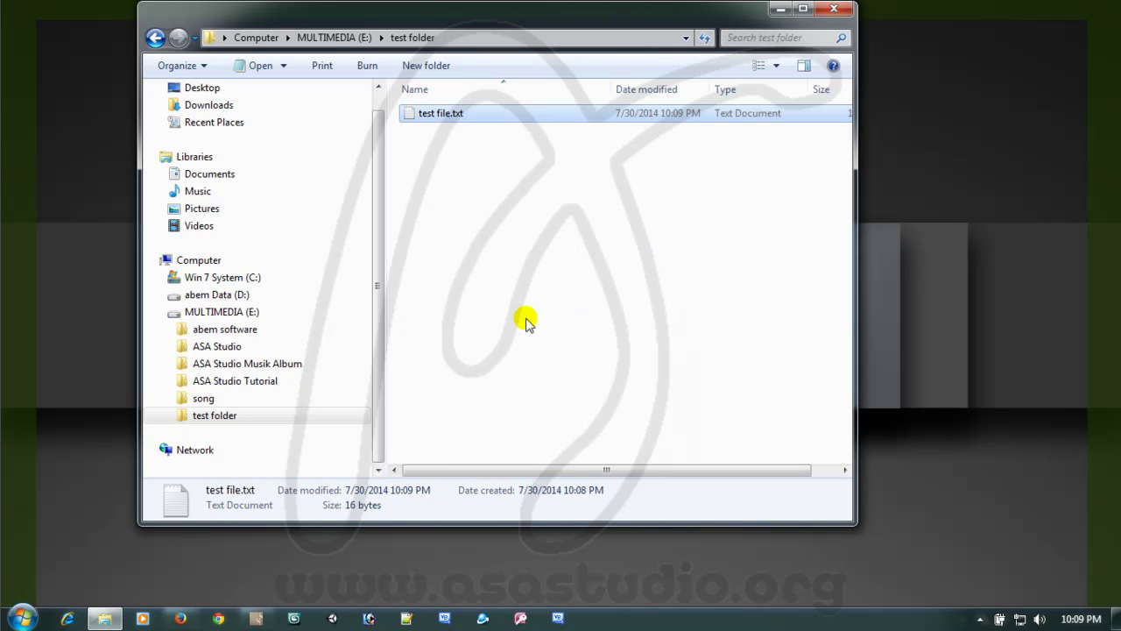
Open test file.txt to check its saved text, close it, and deselect the file.
double_click(413, 113)
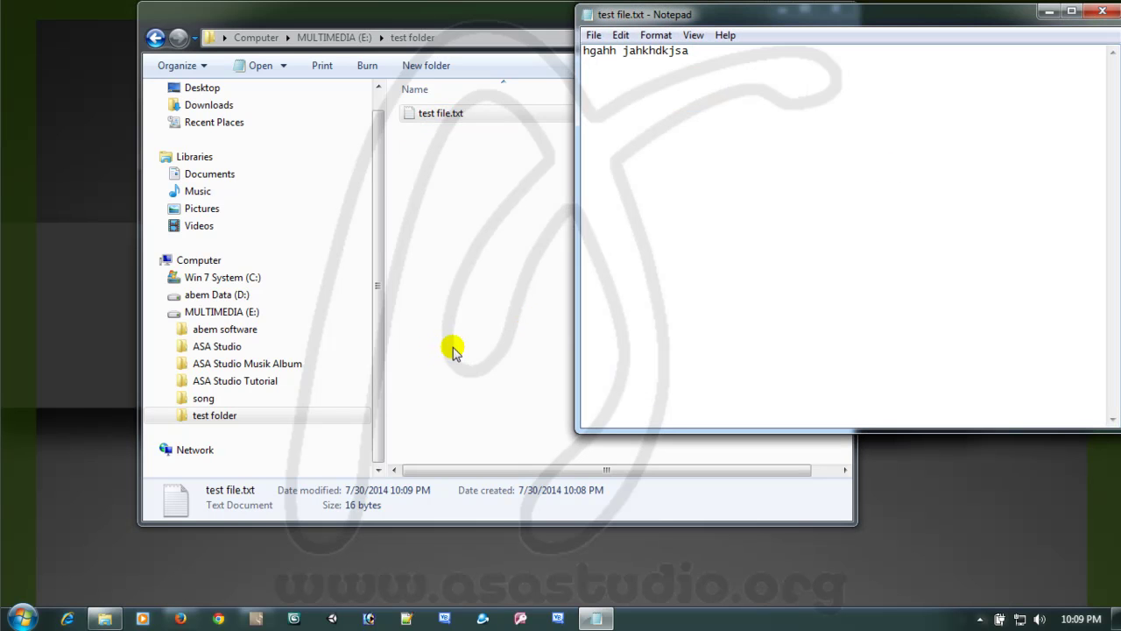
left_click(1102, 11)
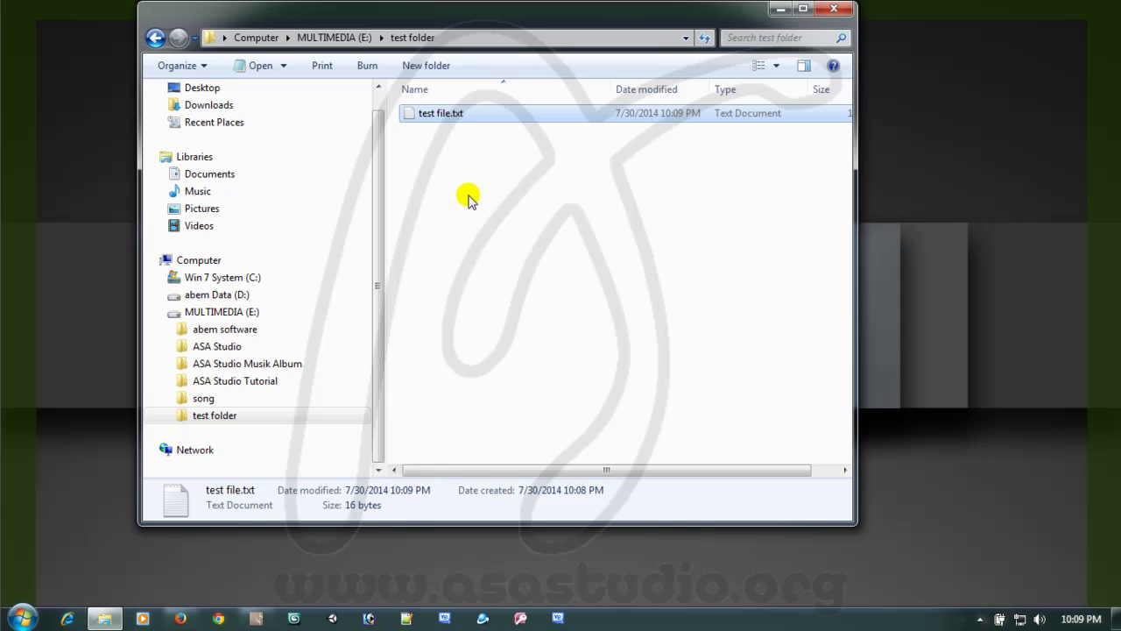
left_click(464, 195)
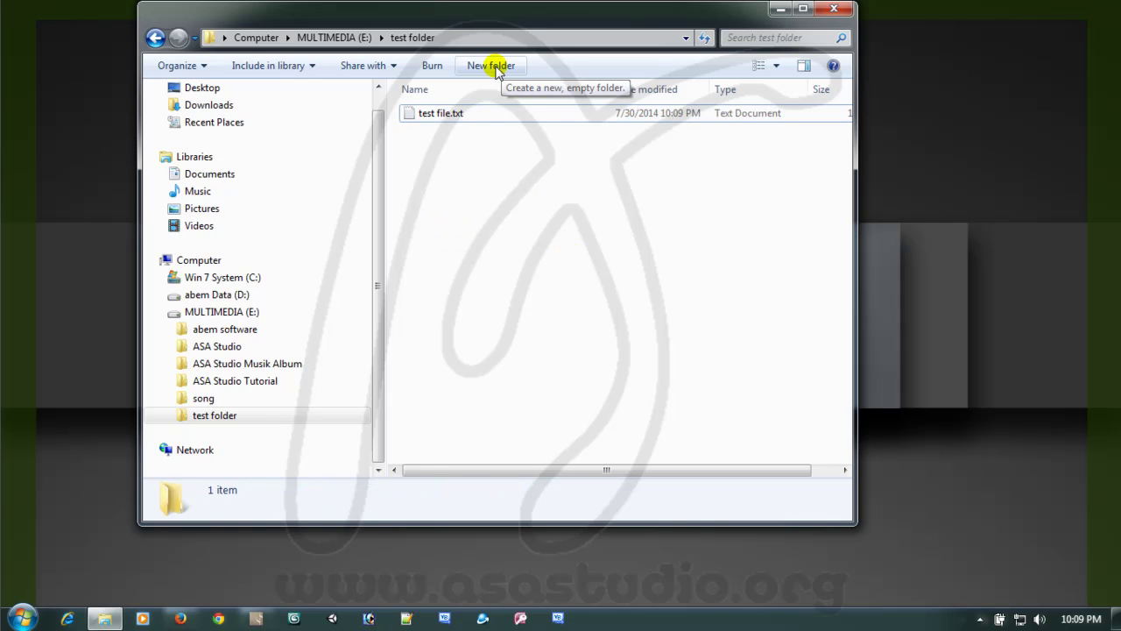
Create a new subfolder named "hjajha" inside the test folder.
right_click(456, 211)
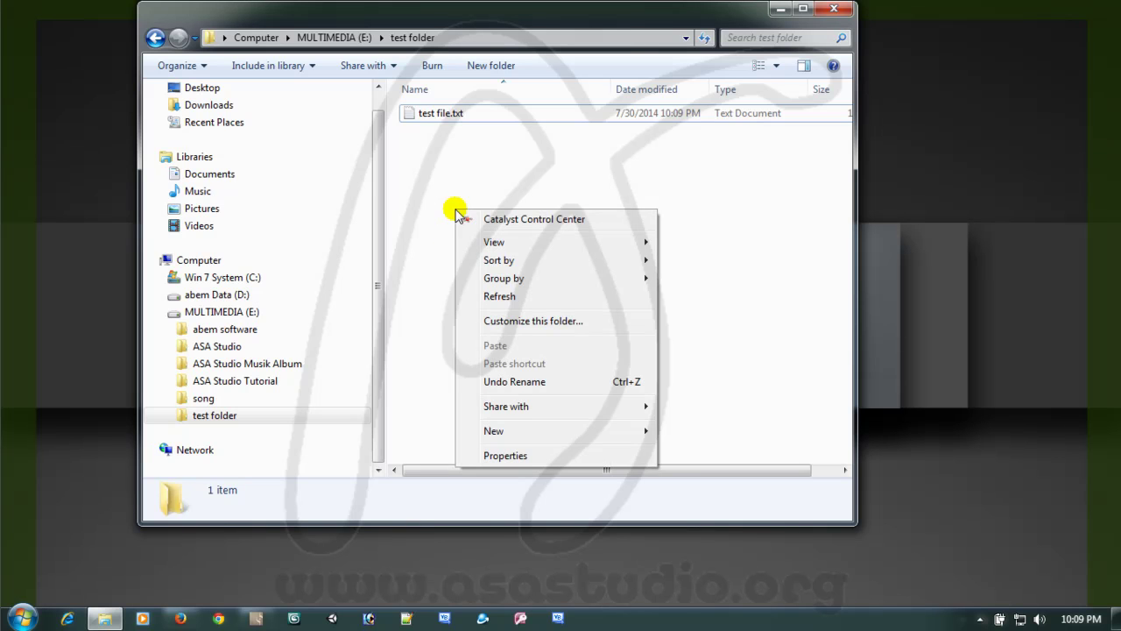
mouse_move(533, 432)
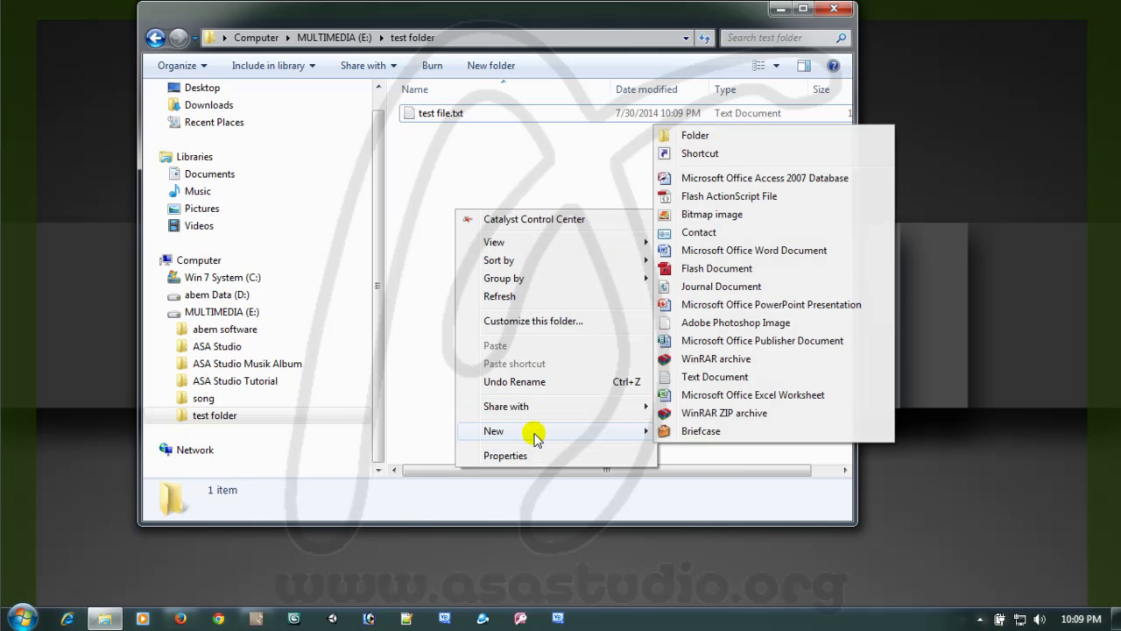
left_click(708, 135)
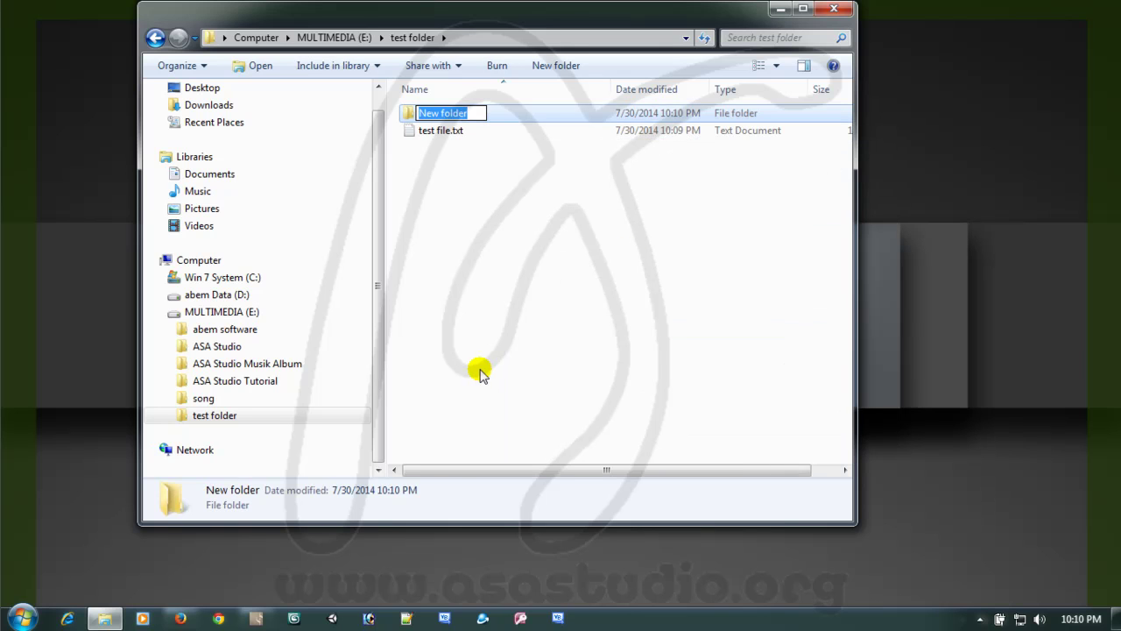
type("hjajha")
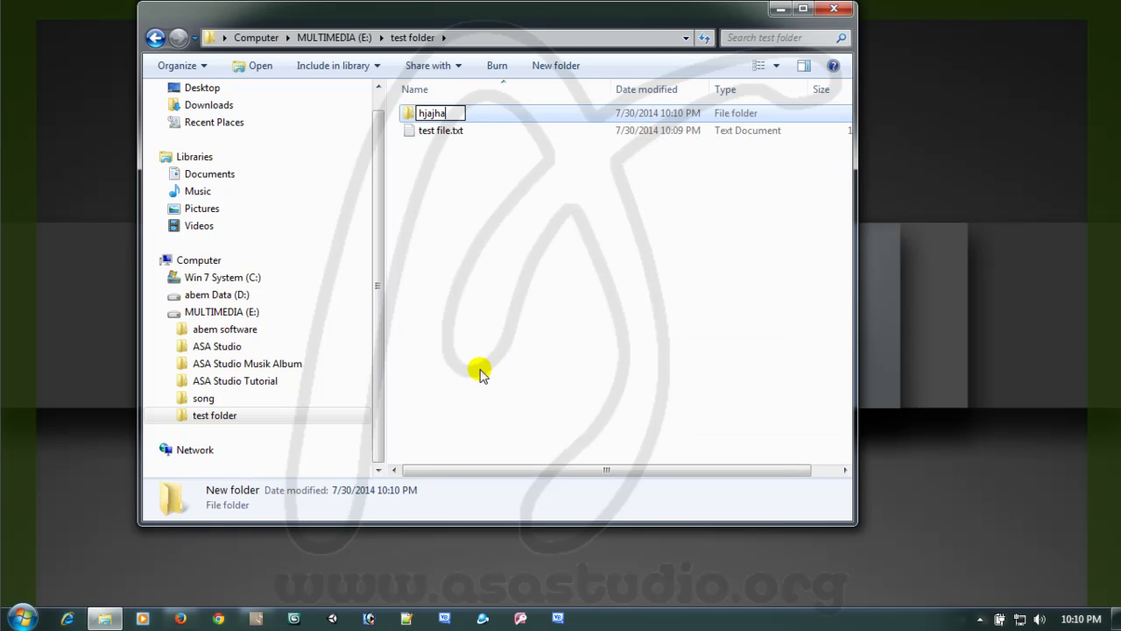
left_click(480, 373)
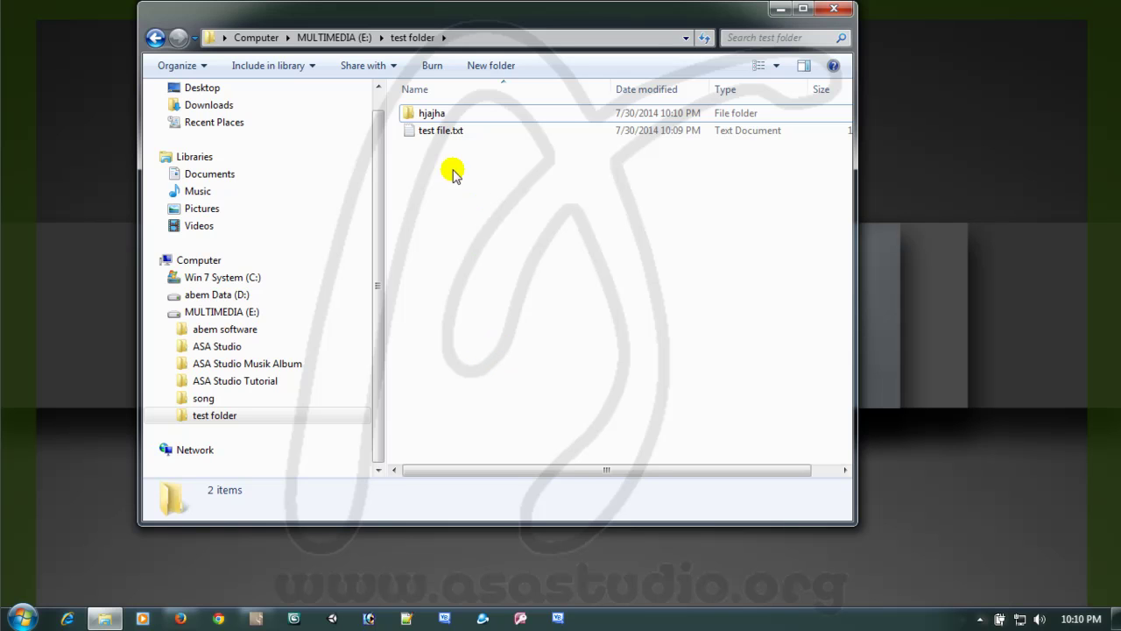
Rename the hjajha folder as "test 2".
left_click(429, 115)
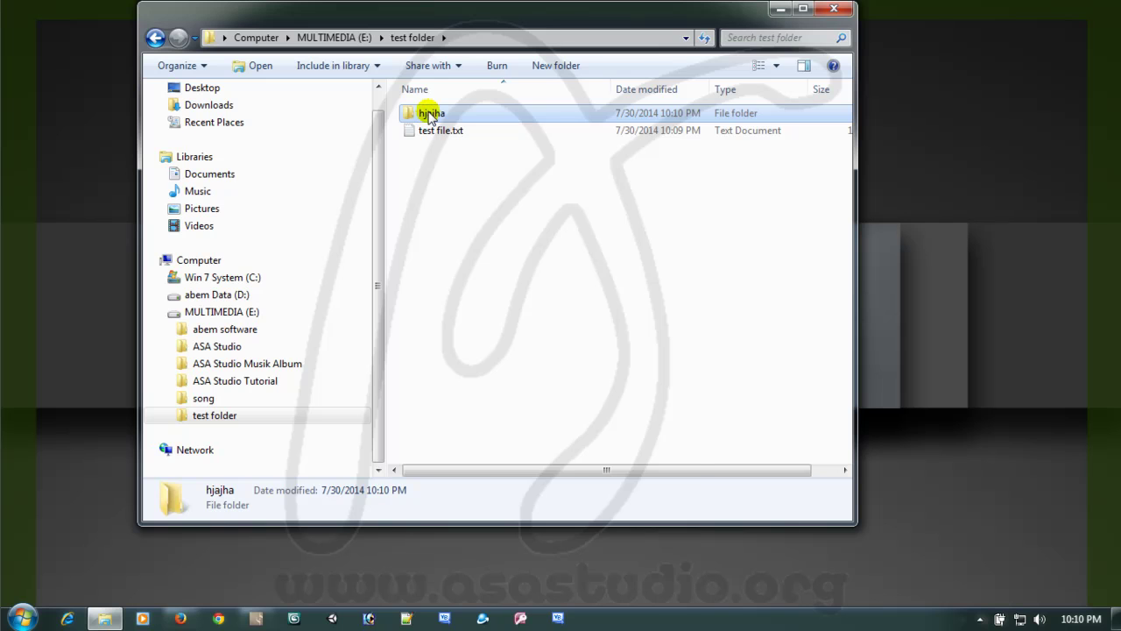
right_click(430, 116)
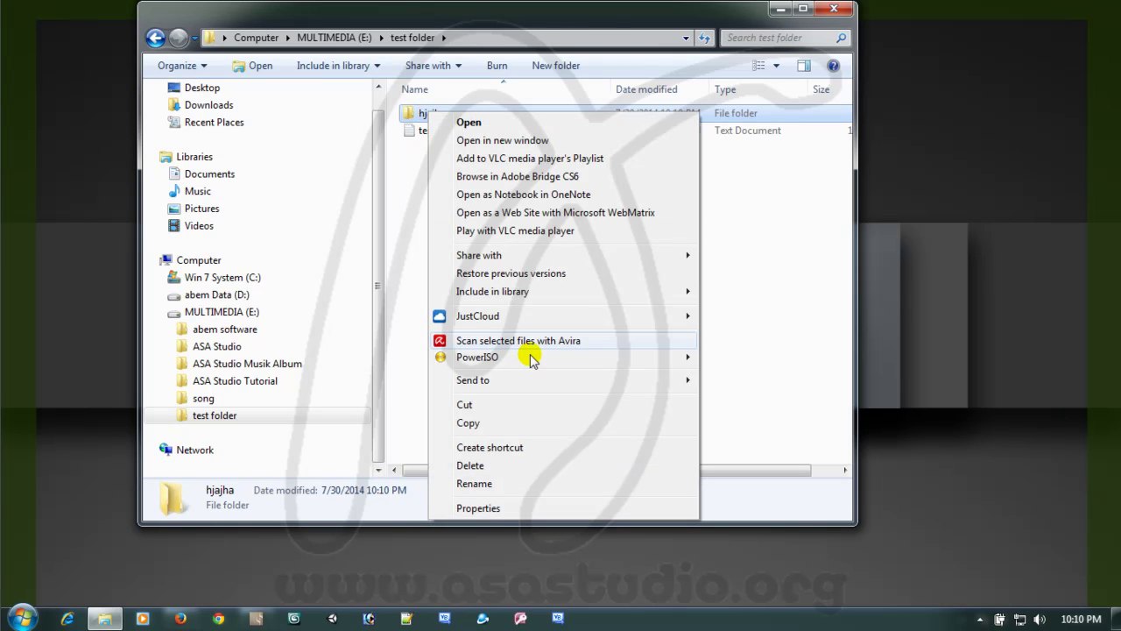
left_click(499, 483)
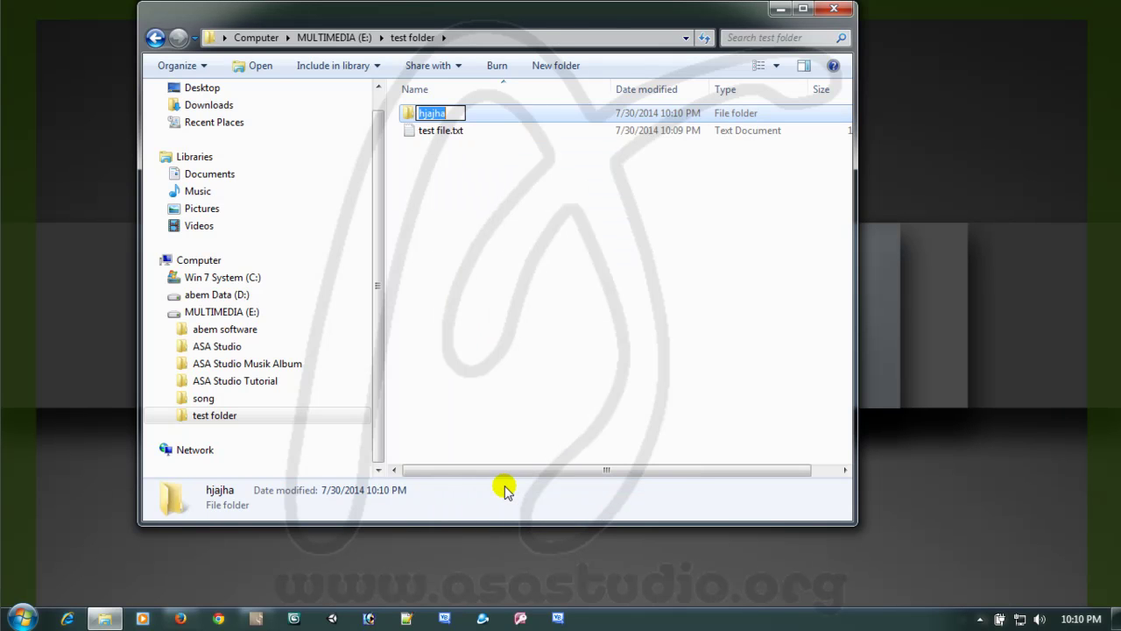
type("test 2")
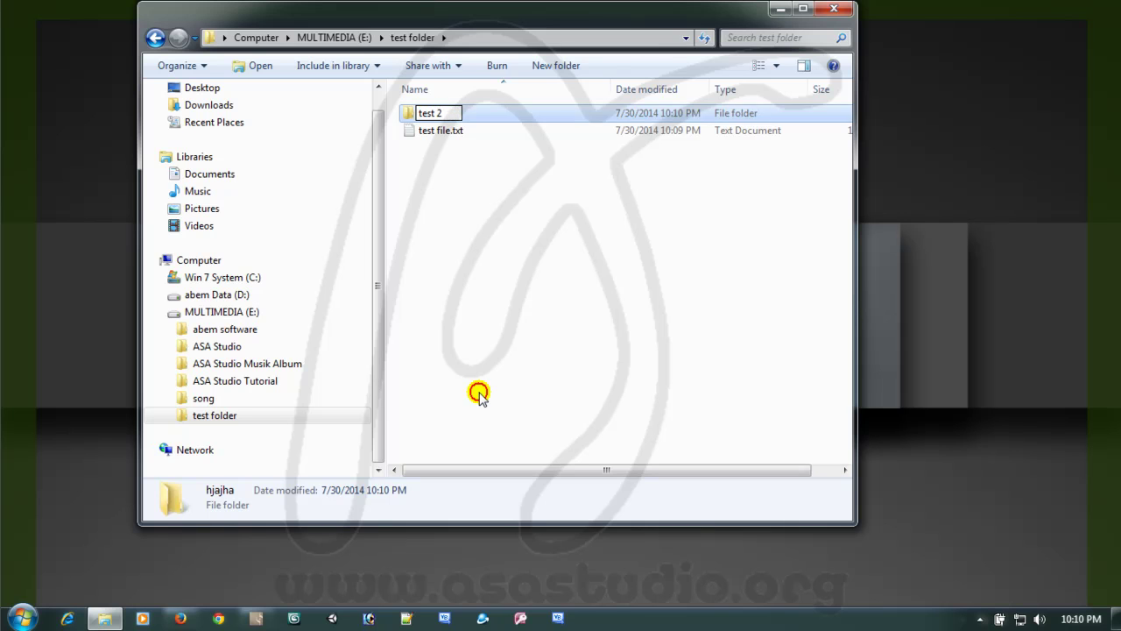
left_click(478, 395)
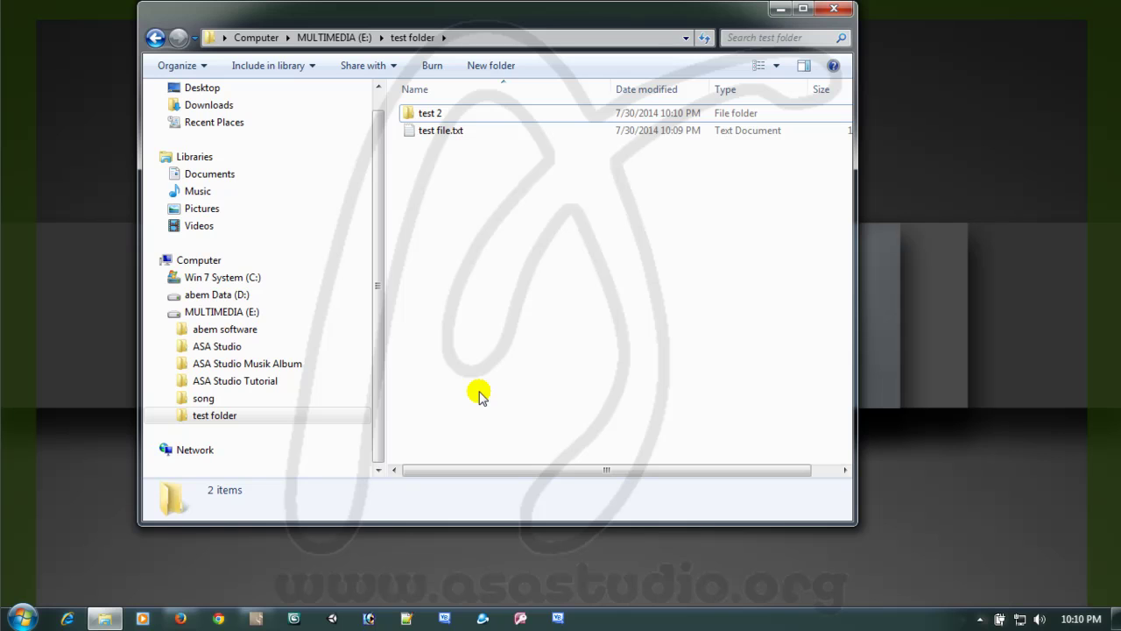
left_click(410, 112)
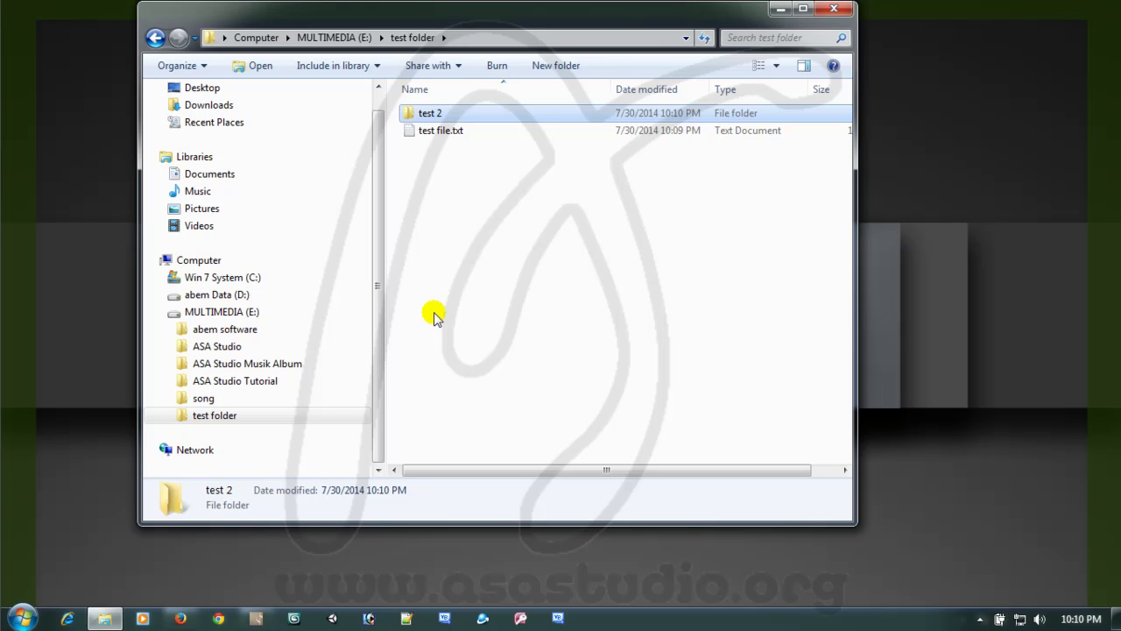
key("Delete")
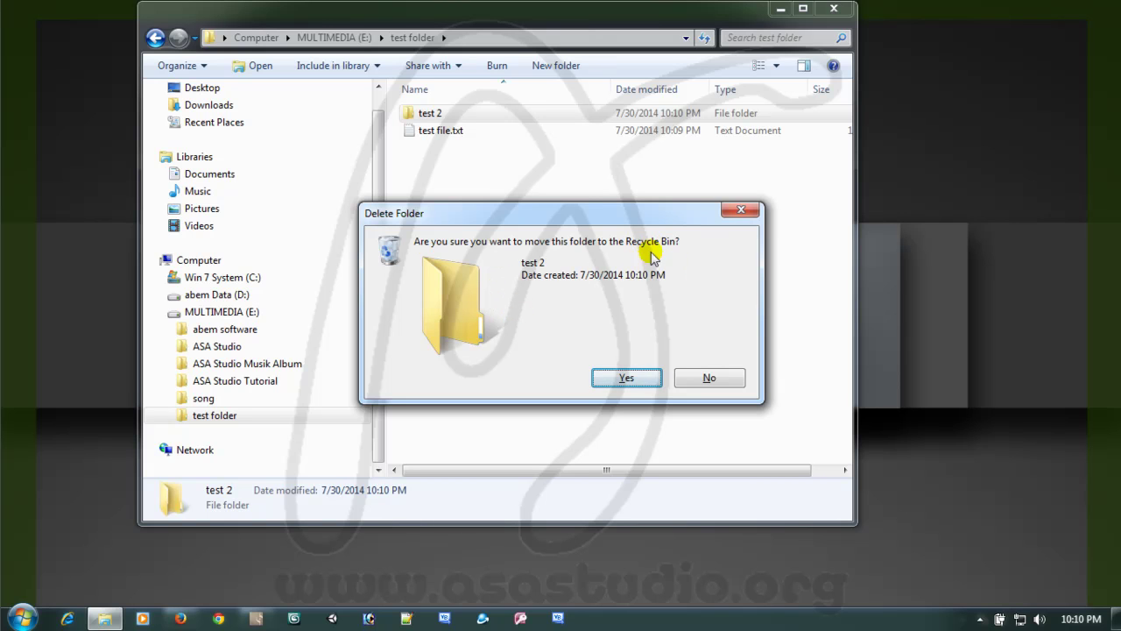
left_click(705, 378)
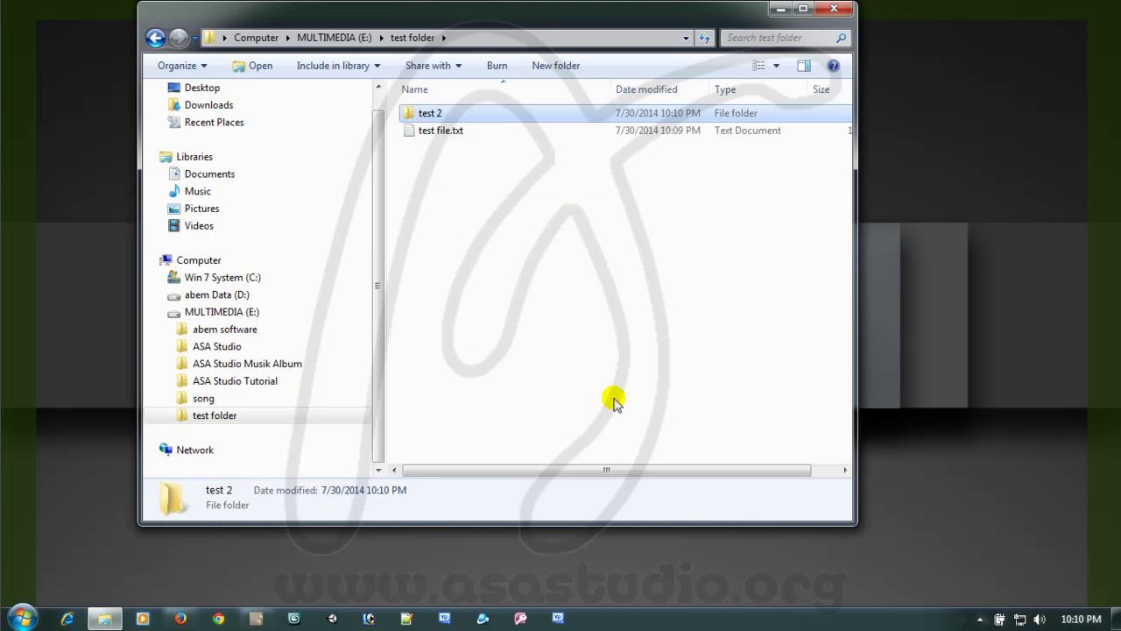
Delete the test 2 folder by sending it to the Recycle Bin.
right_click(432, 120)
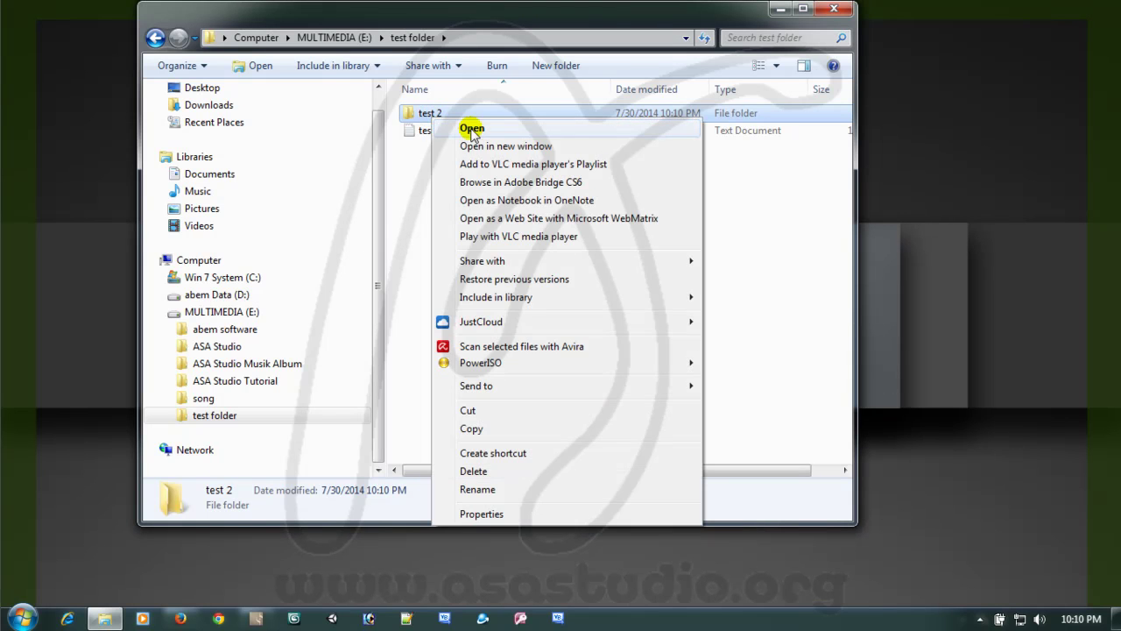
left_click(513, 471)
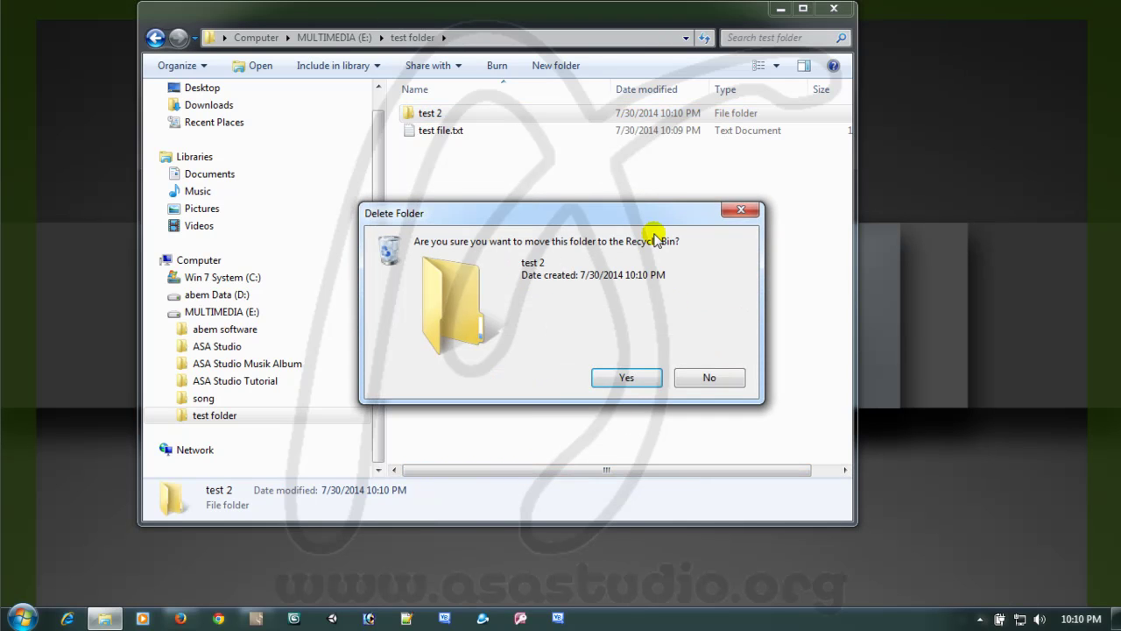
left_click(627, 378)
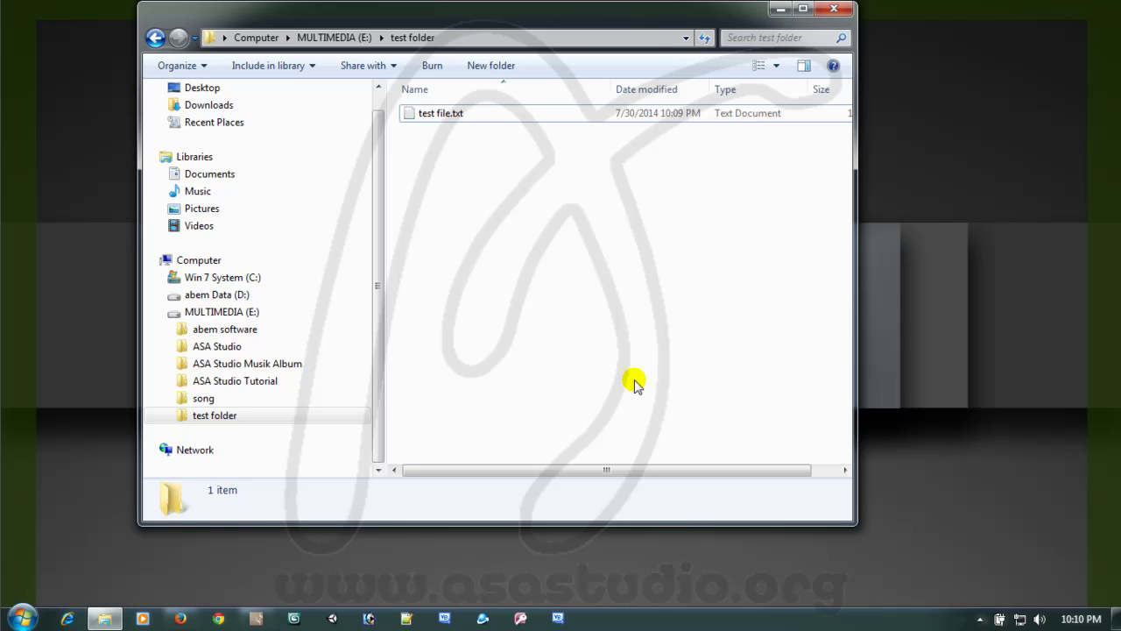
Undo the deletion of the test 2 folder and clear the selection.
left_click(201, 68)
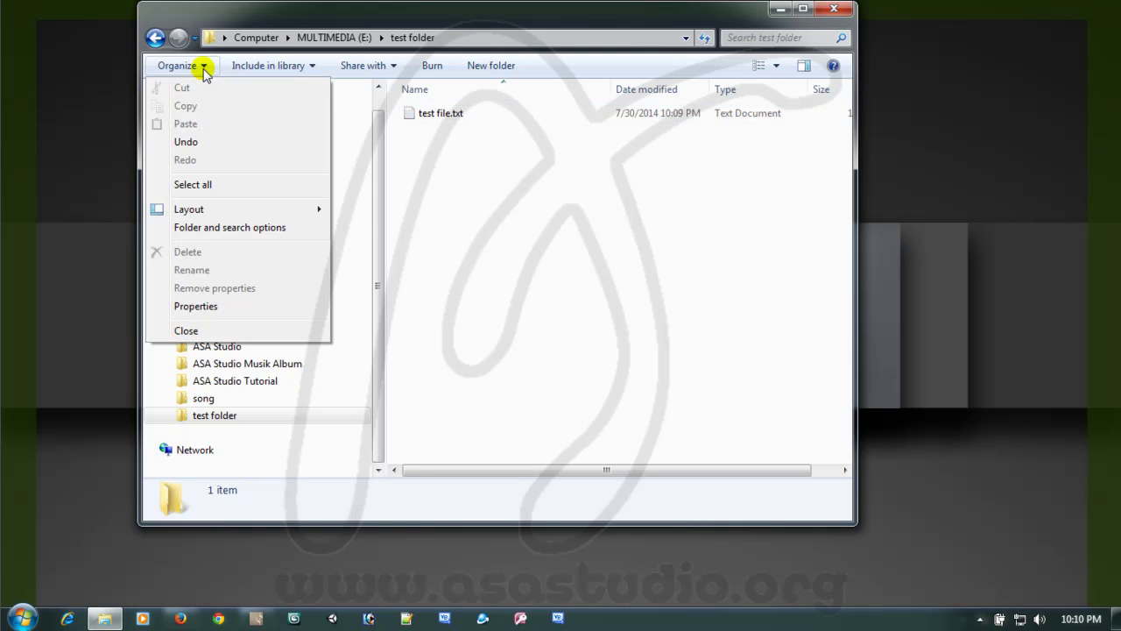
left_click(202, 141)
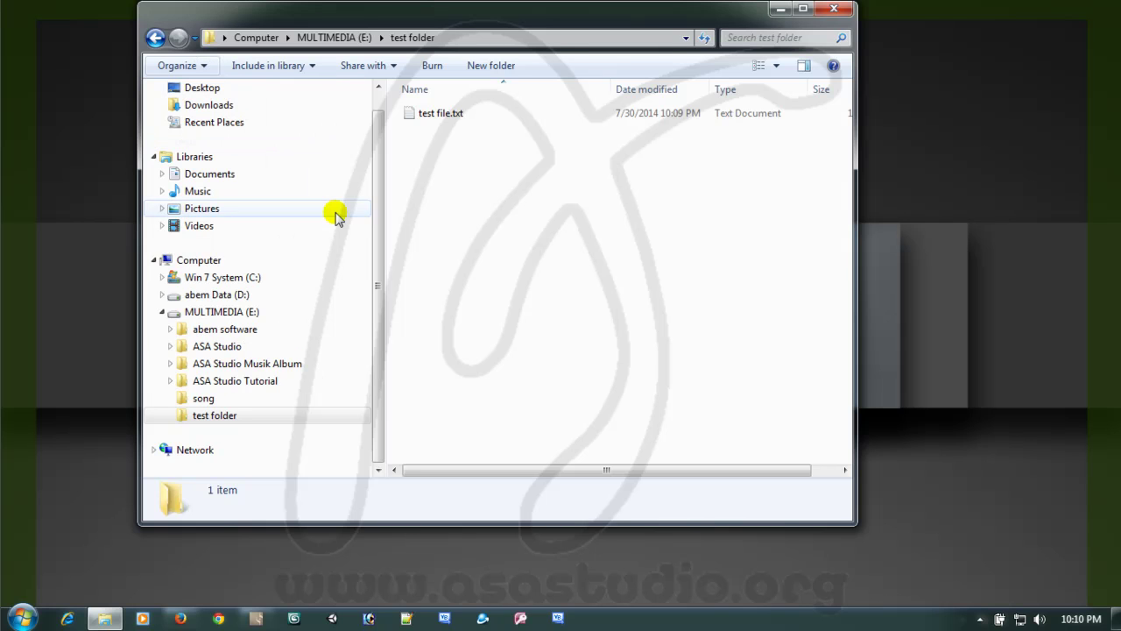
left_click(429, 113)
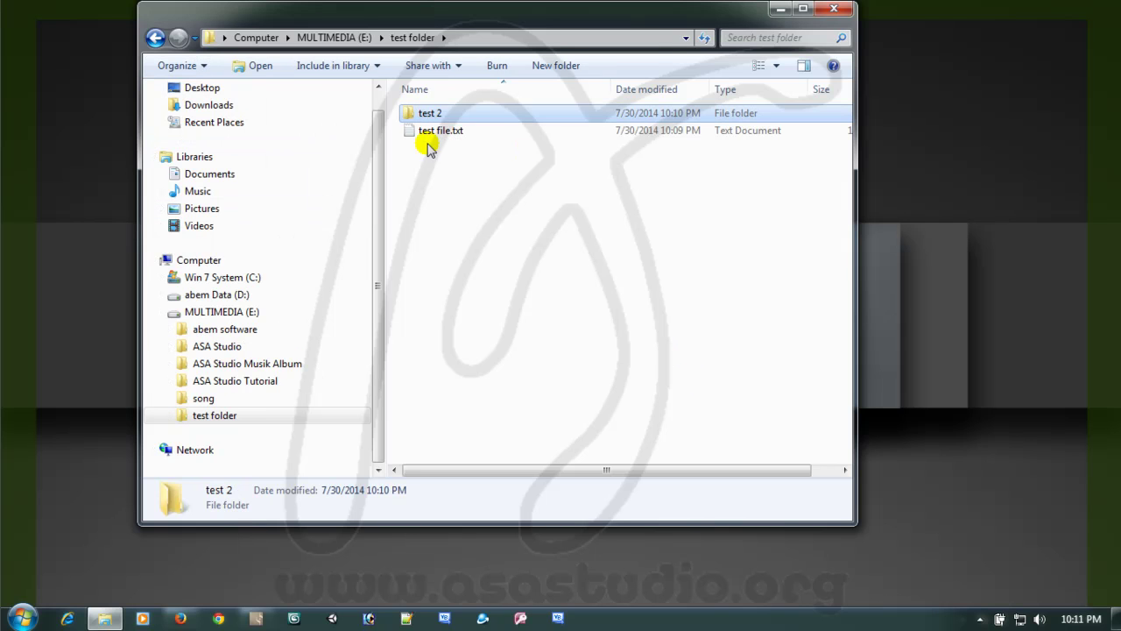
left_click(440, 289)
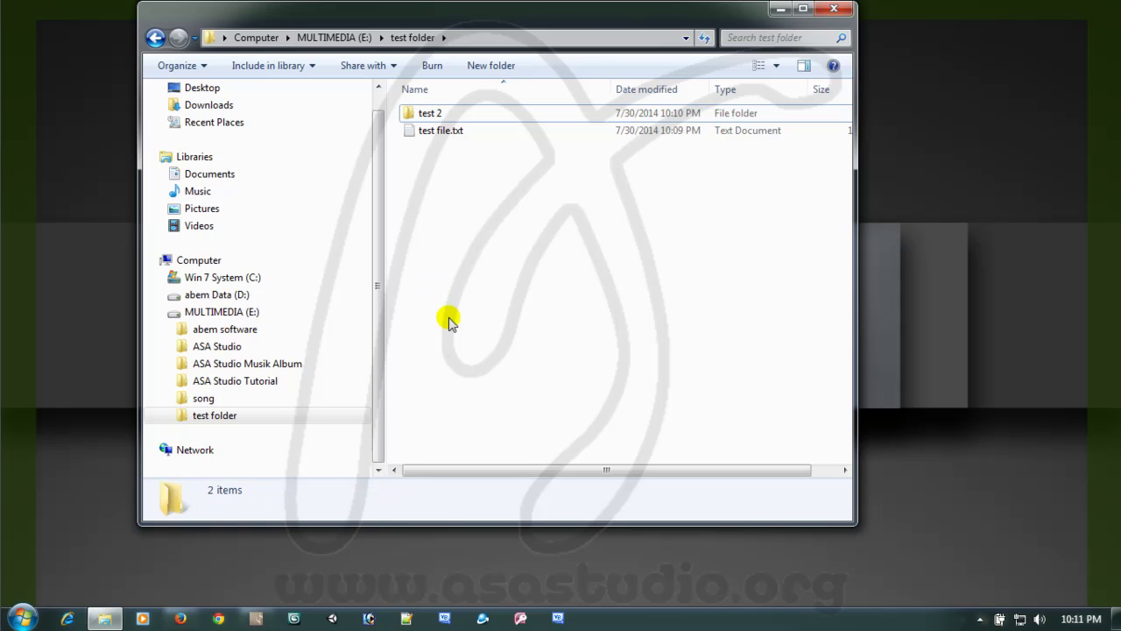
Select test file.txt and the test 2 folder together, and clear the selection.
left_click(416, 134)
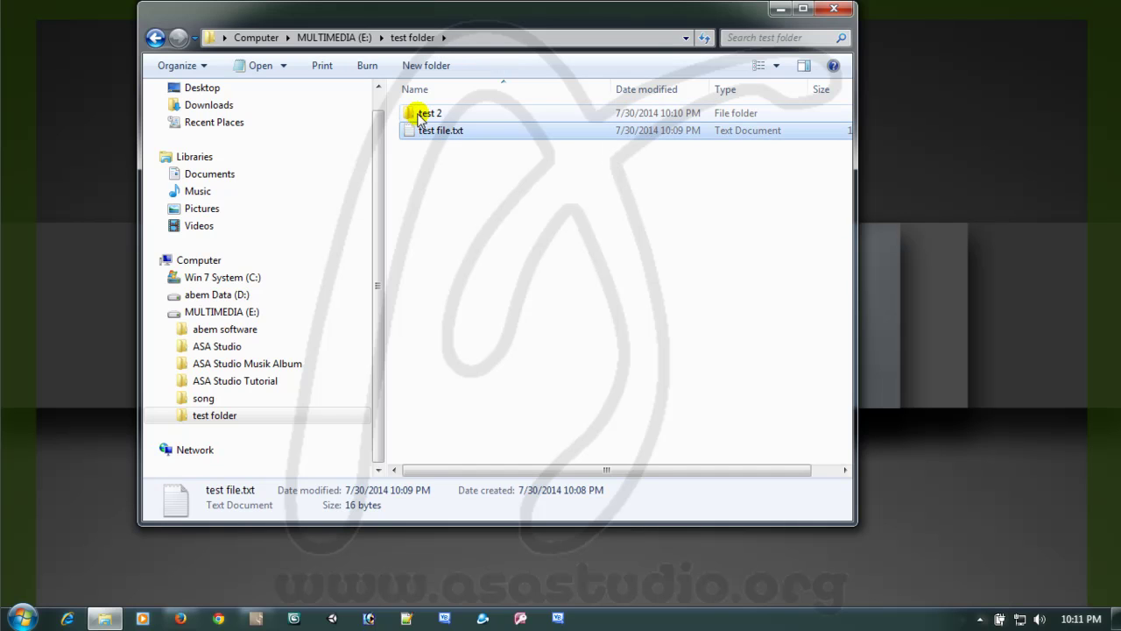
left_click(418, 115, "ctrl")
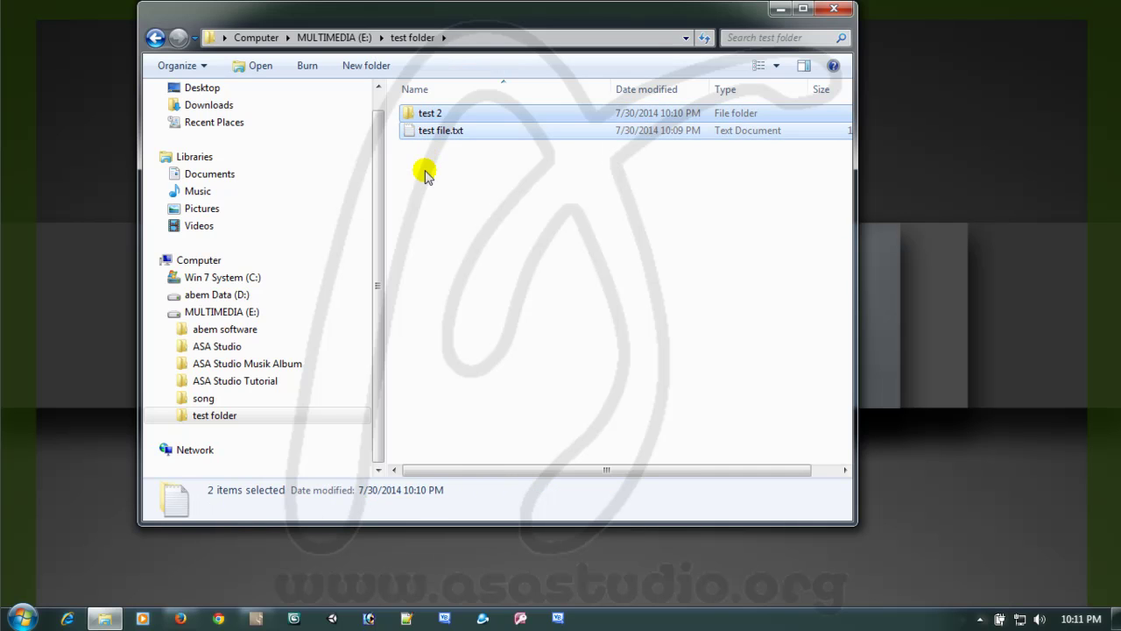
left_click(431, 187)
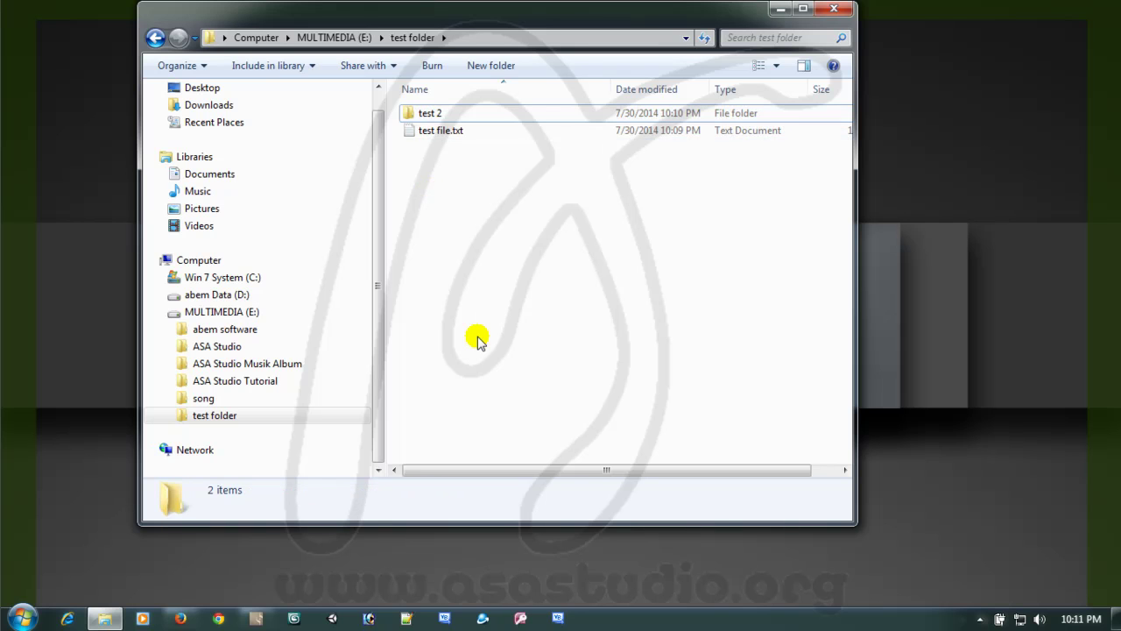
Copy the test 2 folder and test file.txt together and paste them four times into the same test folder.
left_click(441, 131)
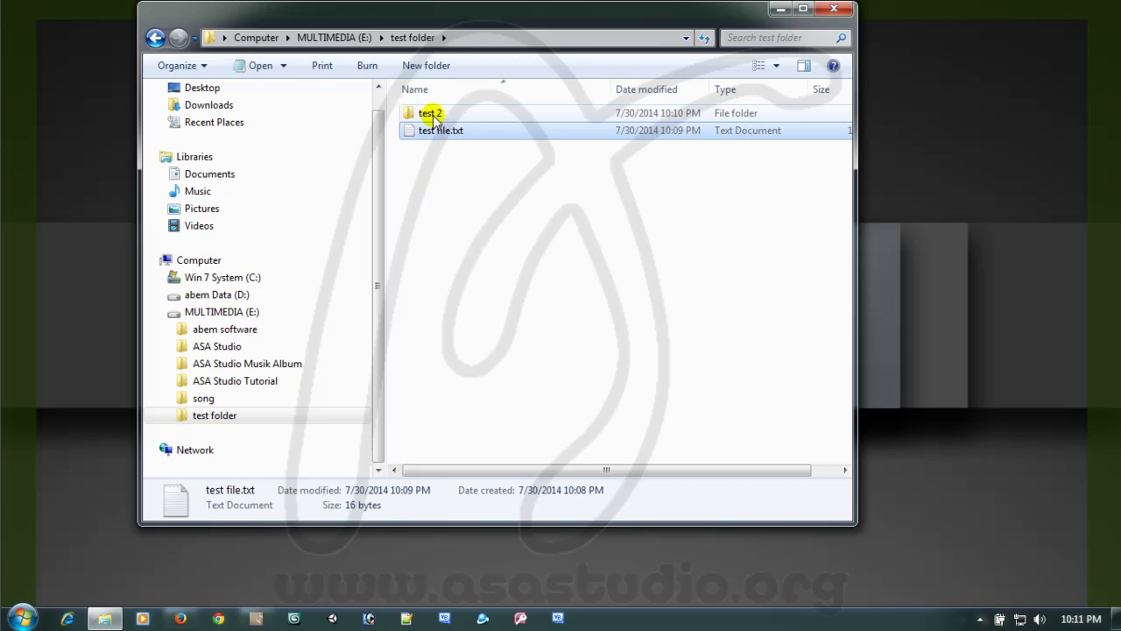
left_click(429, 113, "ctrl")
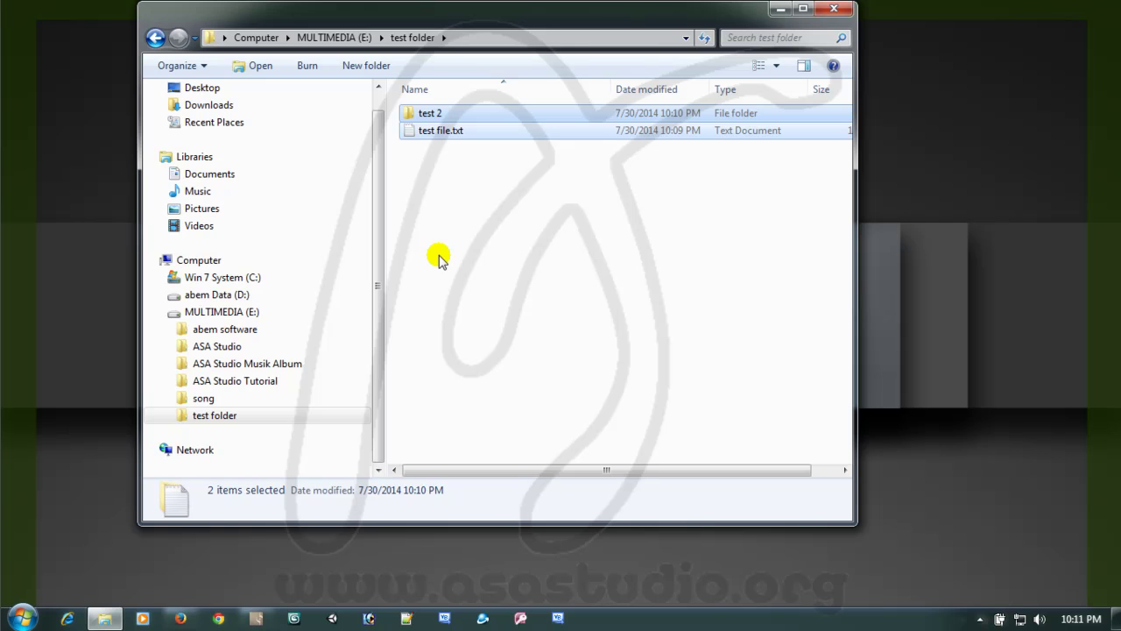
right_click(430, 114)
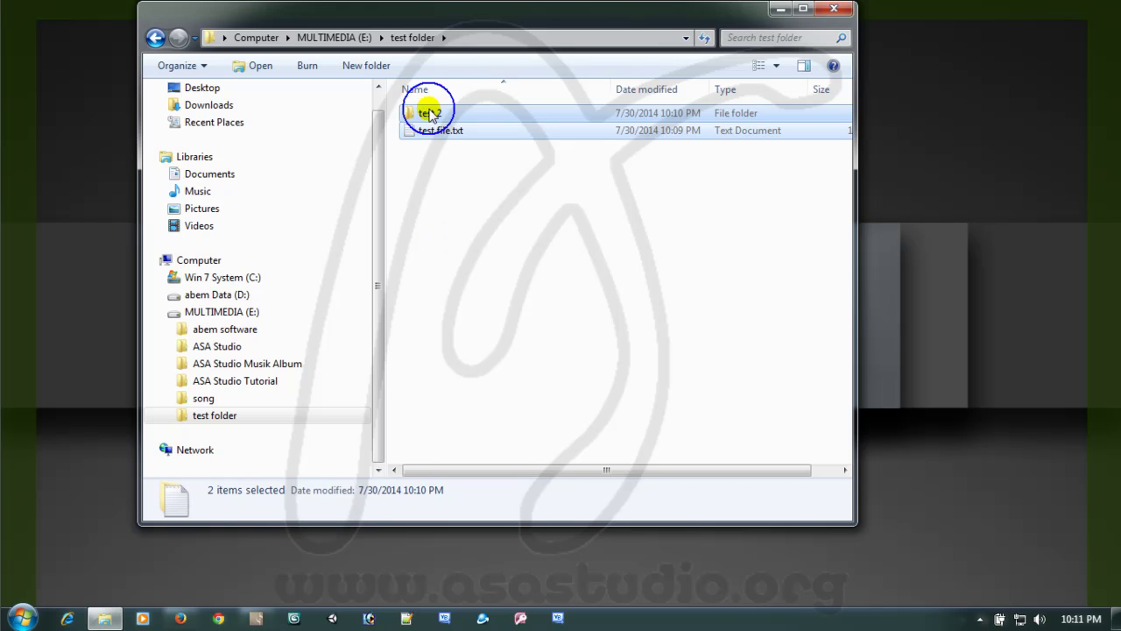
left_click(501, 268)
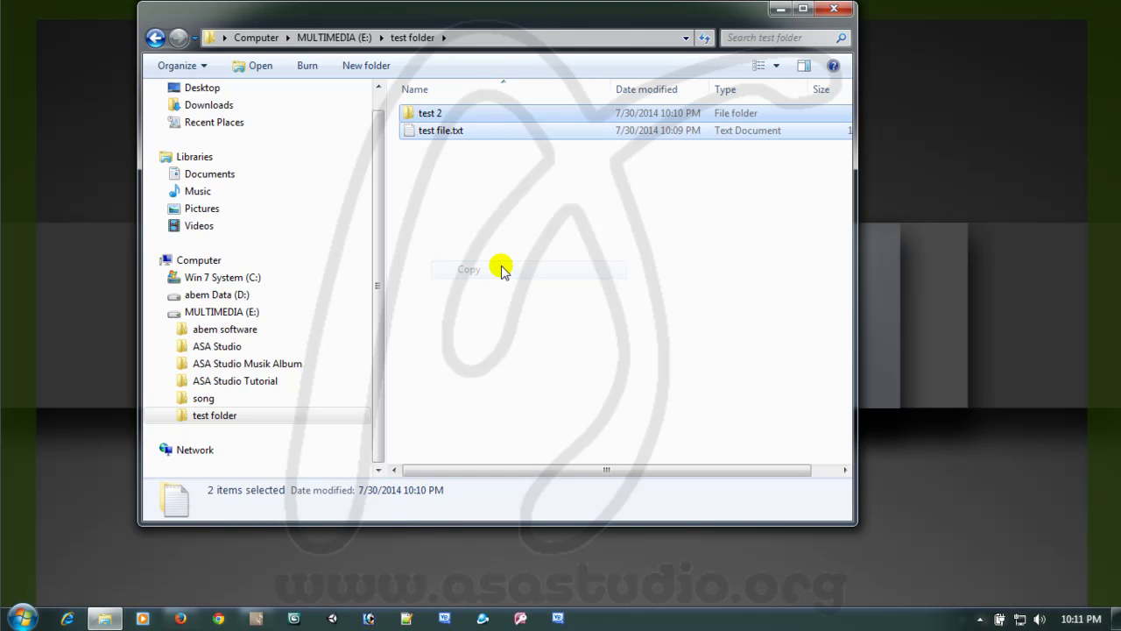
right_click(501, 269)
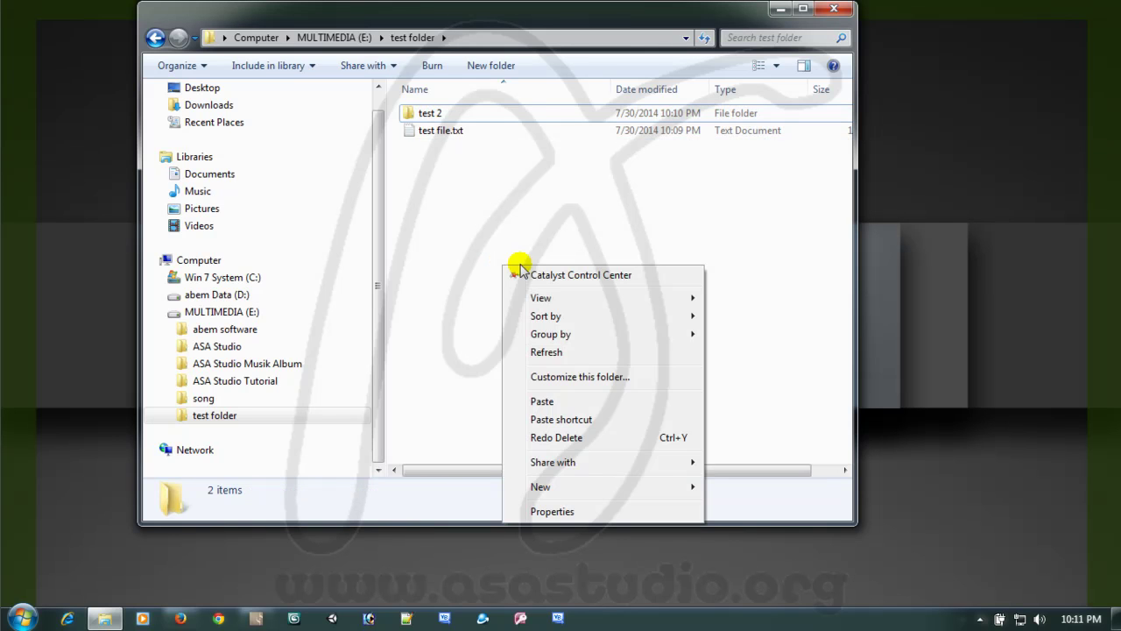
left_click(543, 401)
right_click(550, 302)
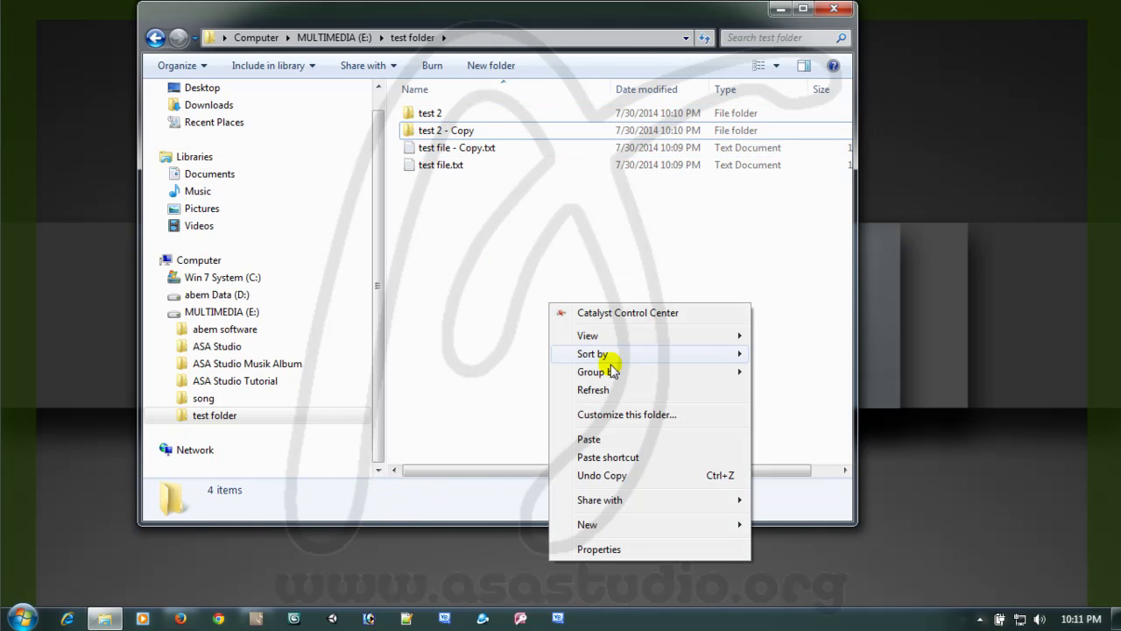
left_click(615, 439)
right_click(546, 290)
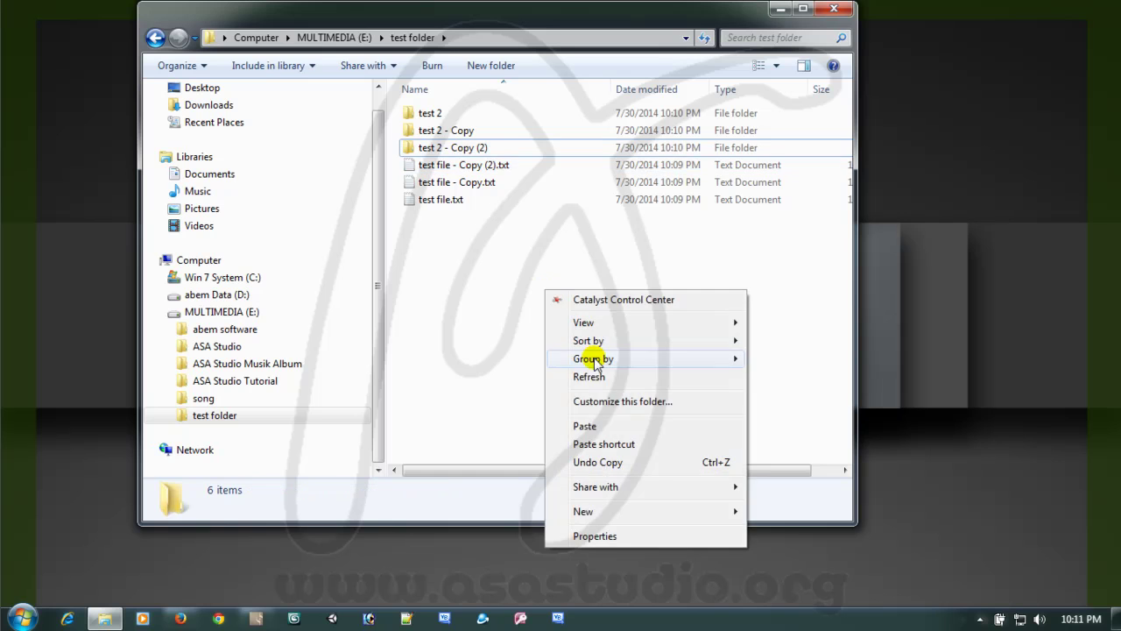
left_click(594, 425)
right_click(549, 341)
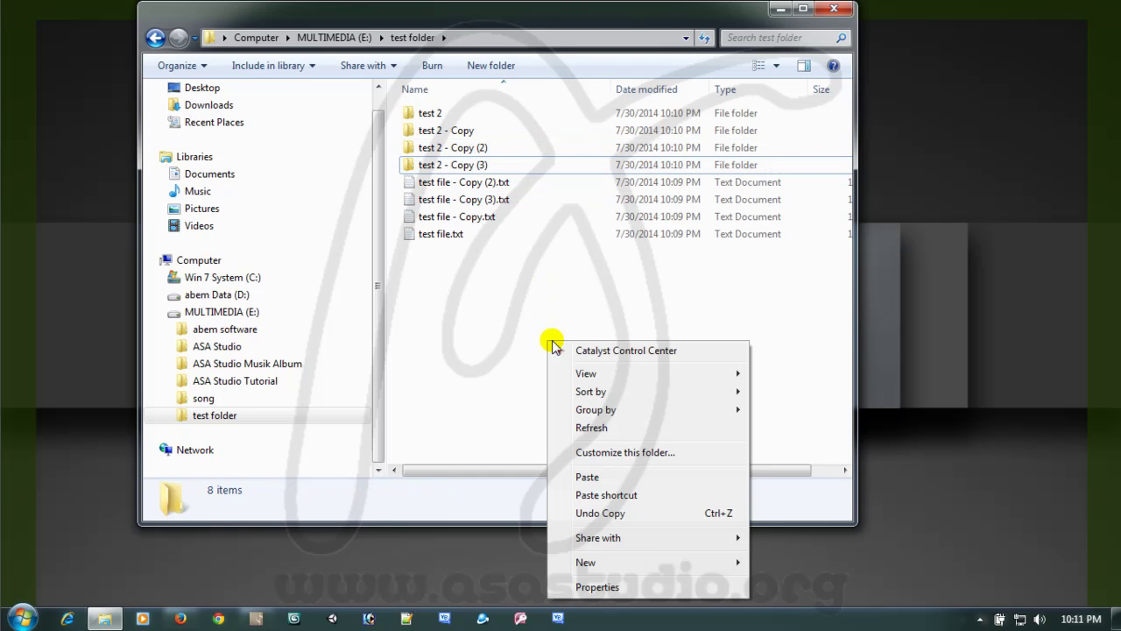
left_click(611, 476)
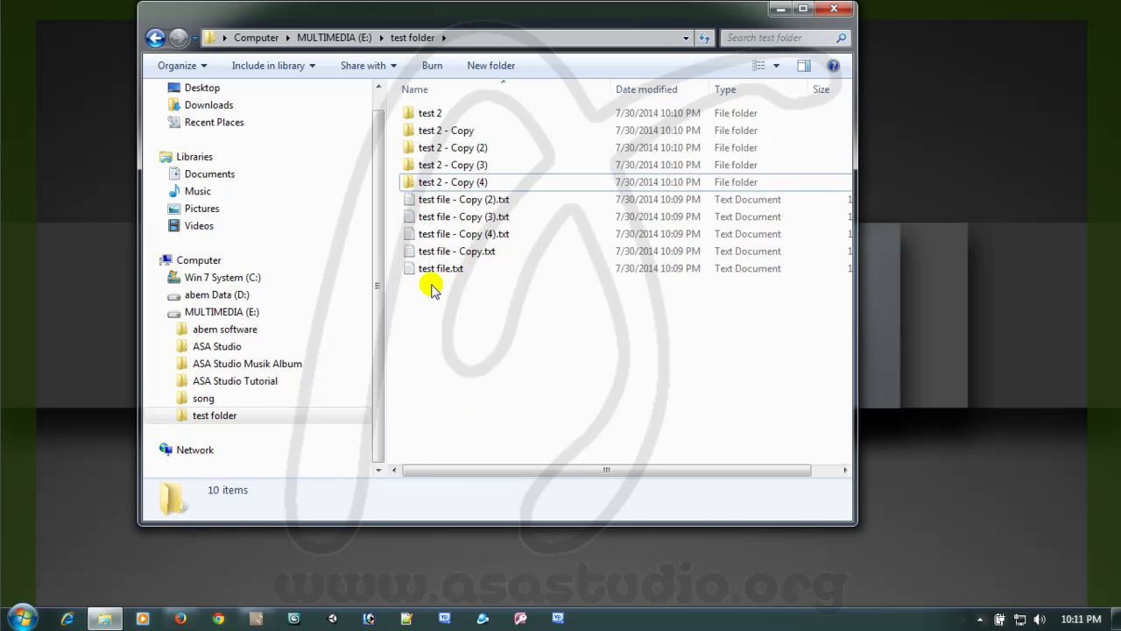
left_click(430, 268)
left_click(431, 251)
left_click(436, 235)
left_click(431, 217)
left_click(431, 199)
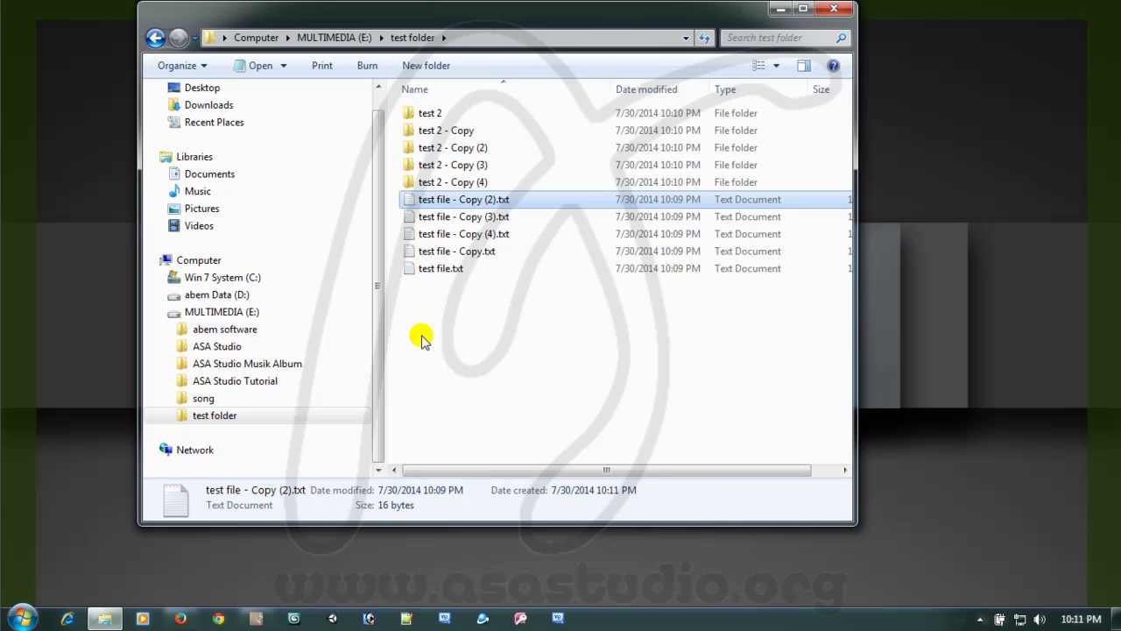
Delete test file - Copy.txt and test file.txt together, sending them to the Recycle Bin.
left_click_drag(422, 340, 517, 249)
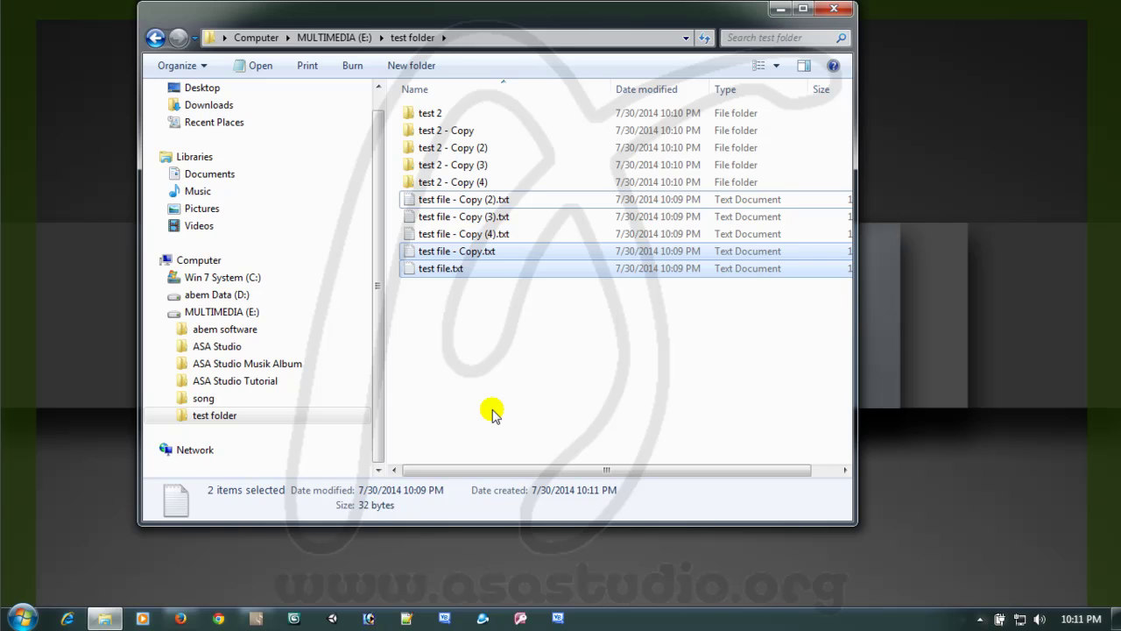
key("Delete")
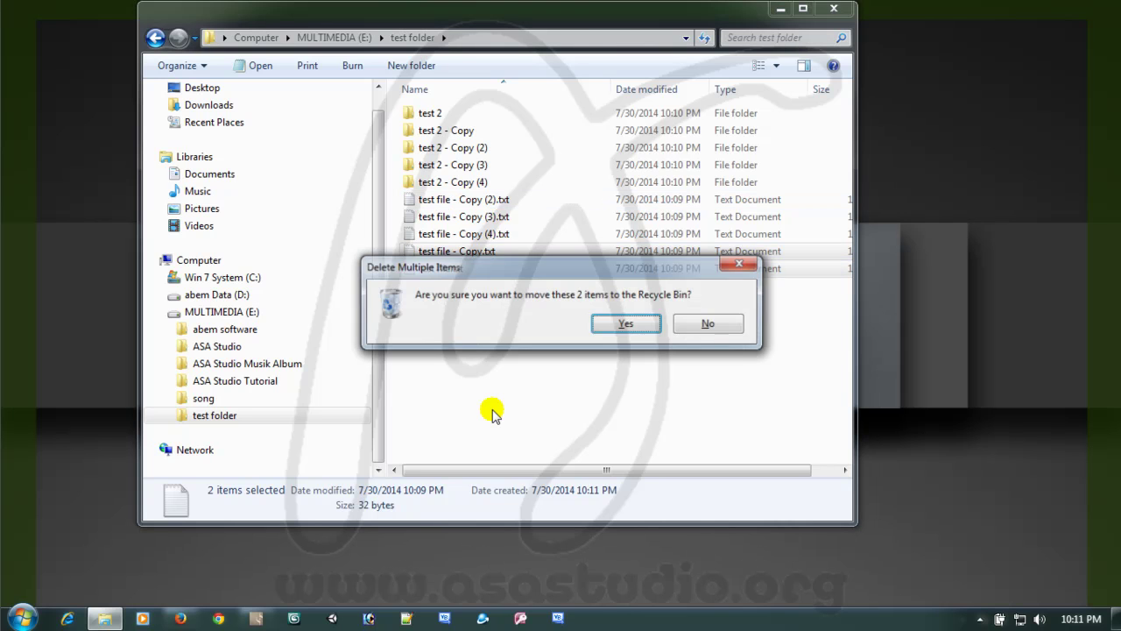
left_click(627, 322)
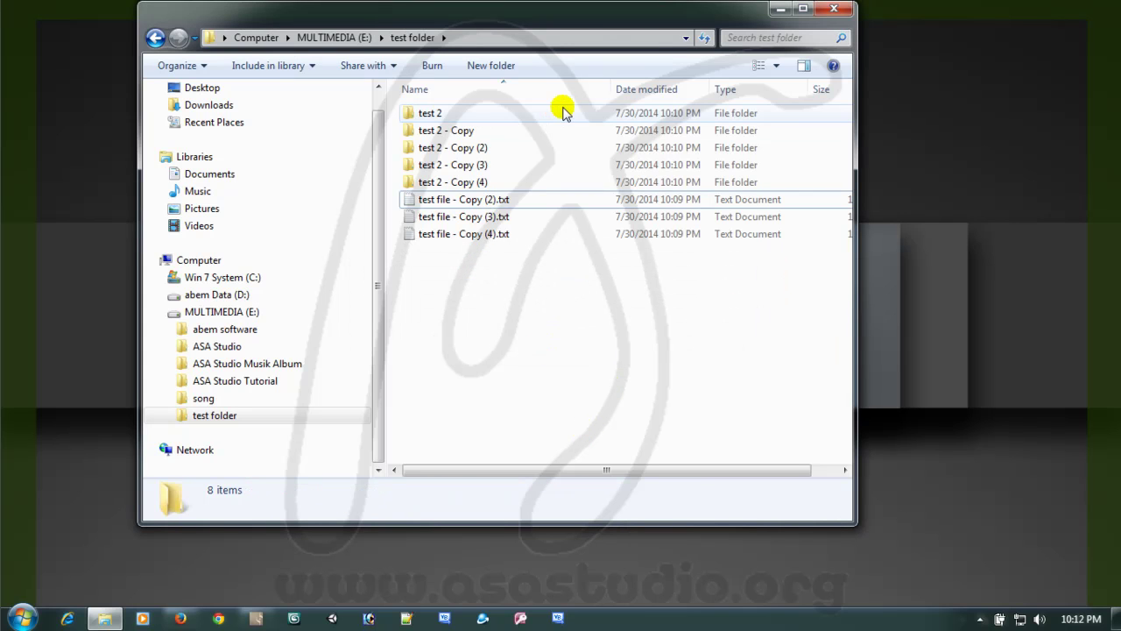
Delete the test 2 and test 2 - Copy folders together, sending them to the Recycle Bin.
left_click_drag(563, 108, 408, 132)
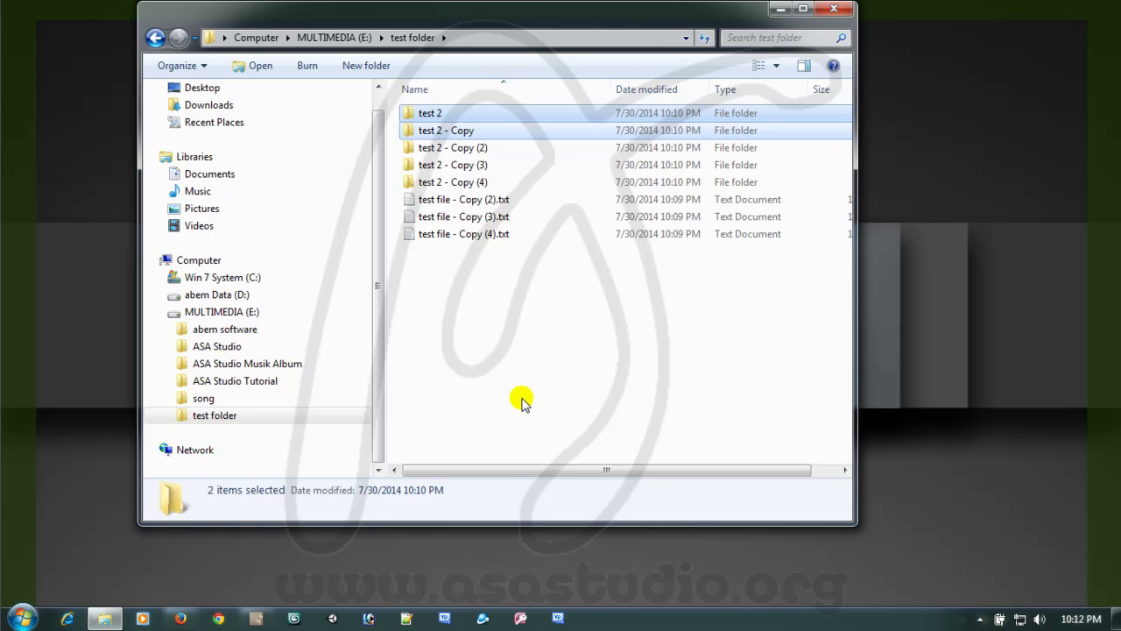
key("Delete")
key("Return")
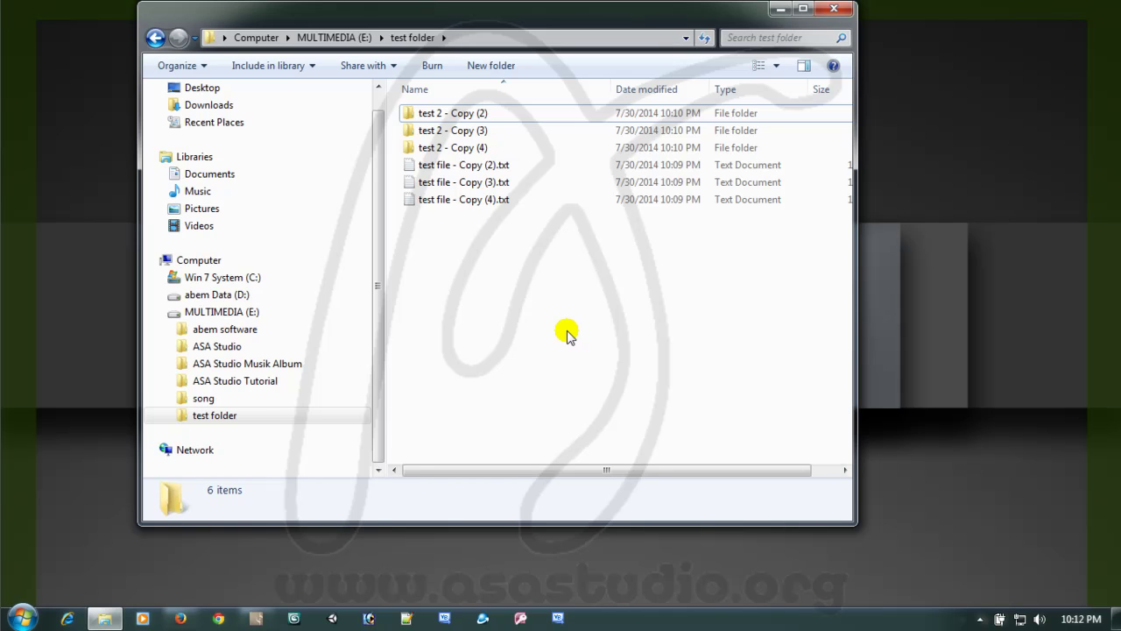
Copy test file - Copy (4).txt into the test 2 - Copy (4) folder and return to the test folder.
left_click(436, 200)
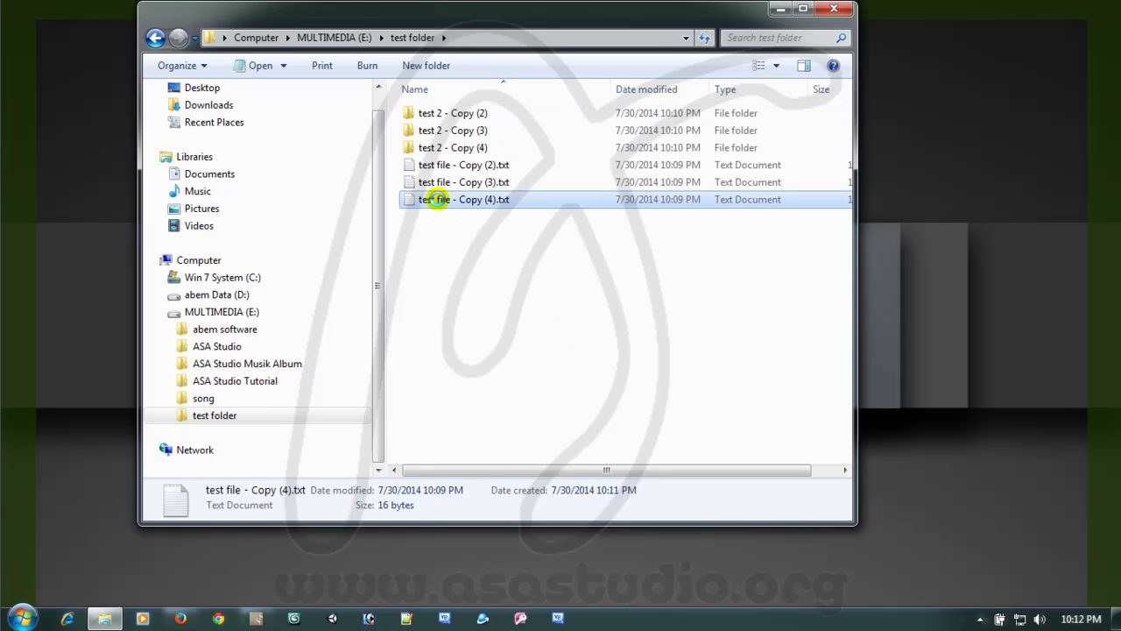
right_click(436, 200)
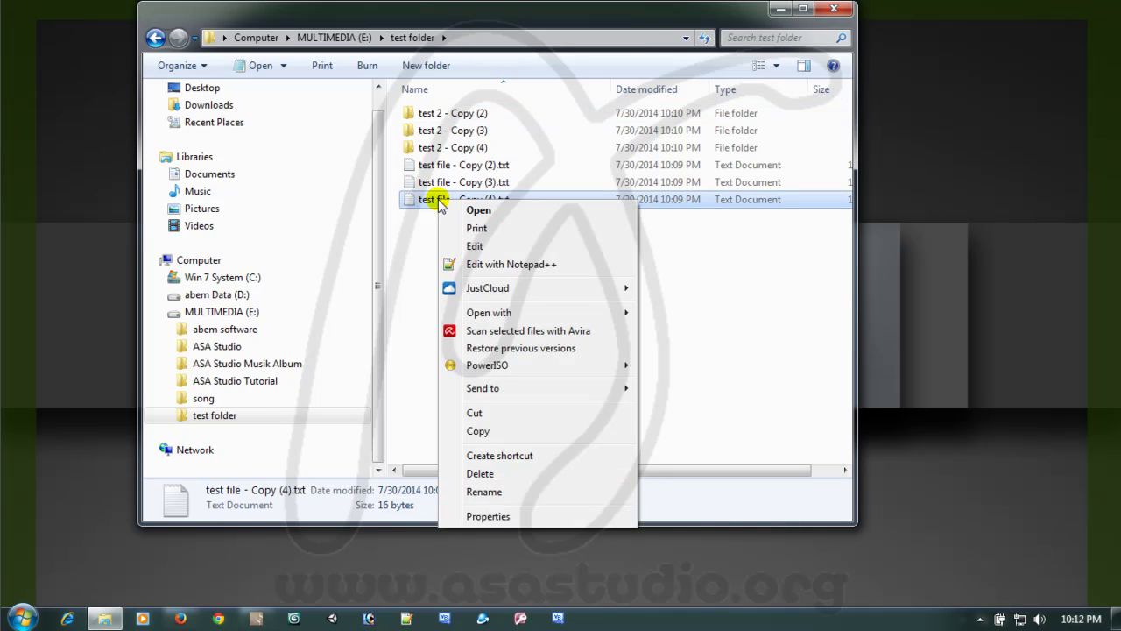
left_click(543, 432)
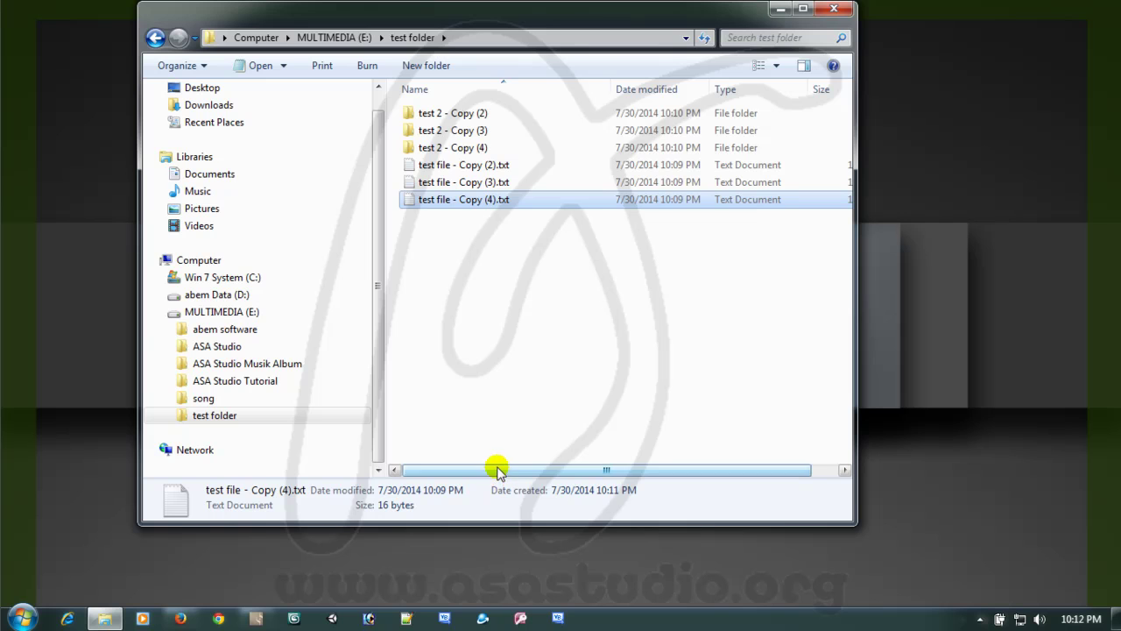
double_click(426, 147)
right_click(423, 206)
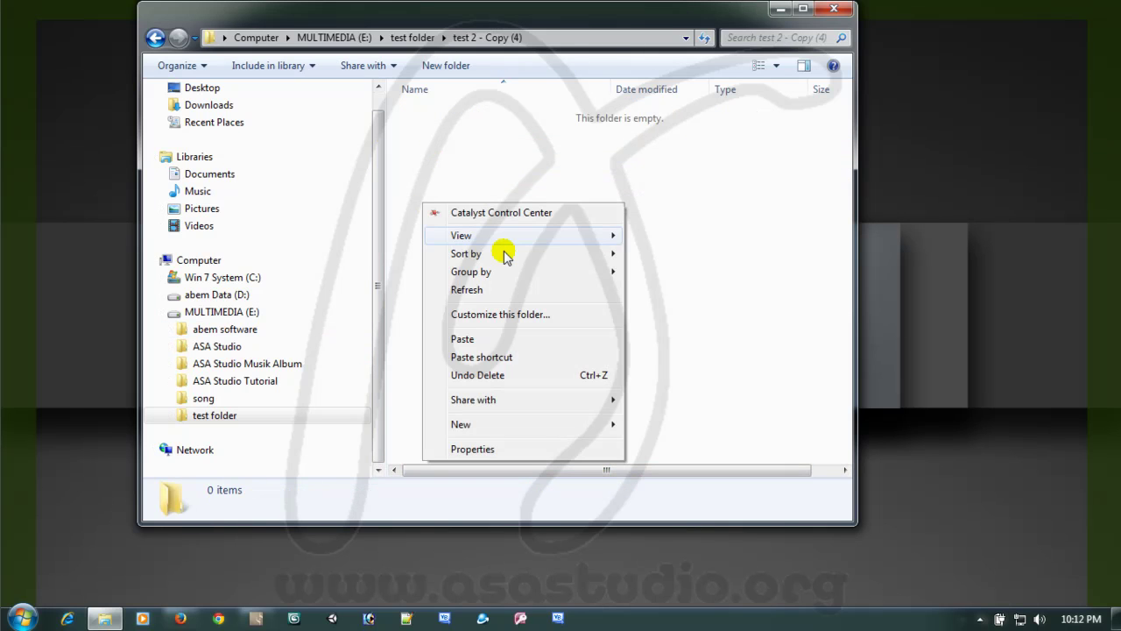
left_click(500, 333)
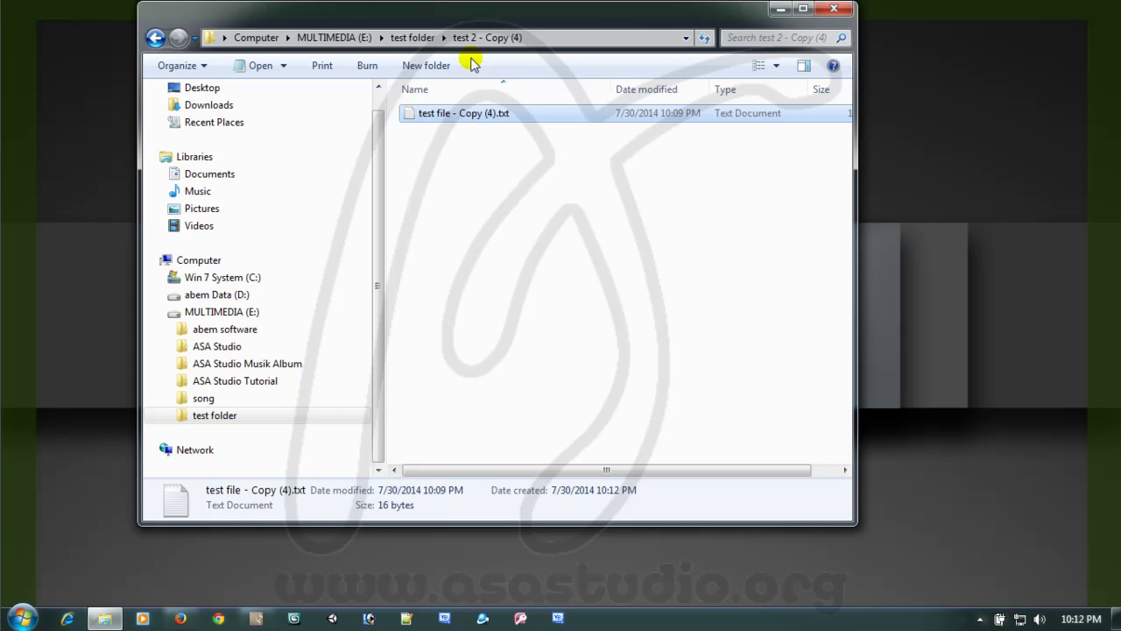
left_click(410, 39)
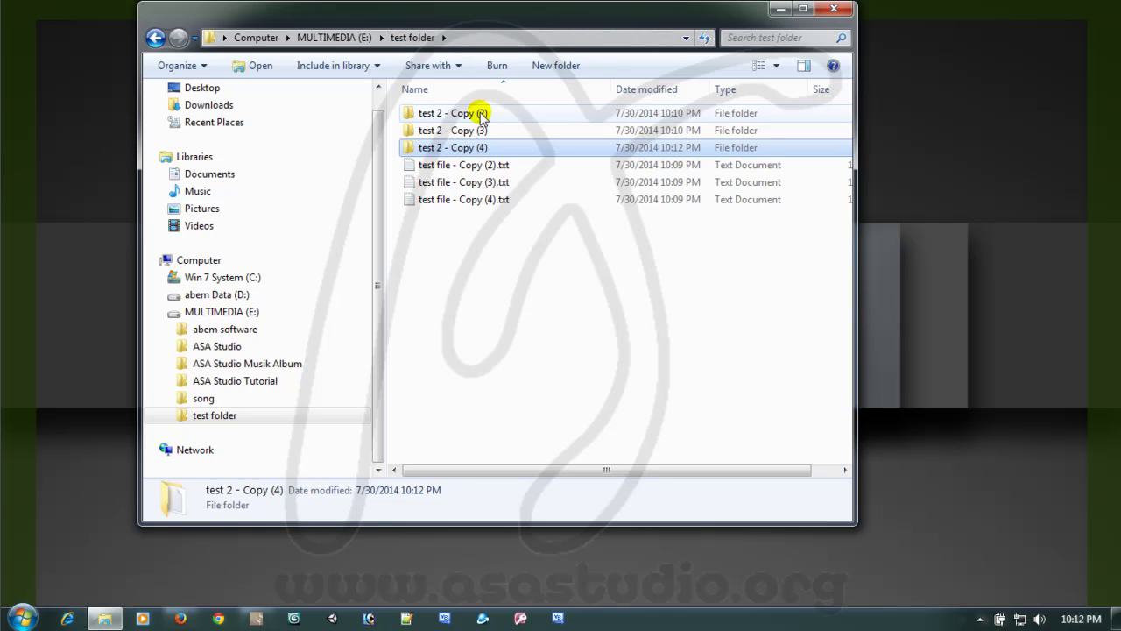
Move test file - Copy (4).txt into the test 2 - Copy (3) folder and return to the test folder.
left_click(461, 202)
right_click(461, 201)
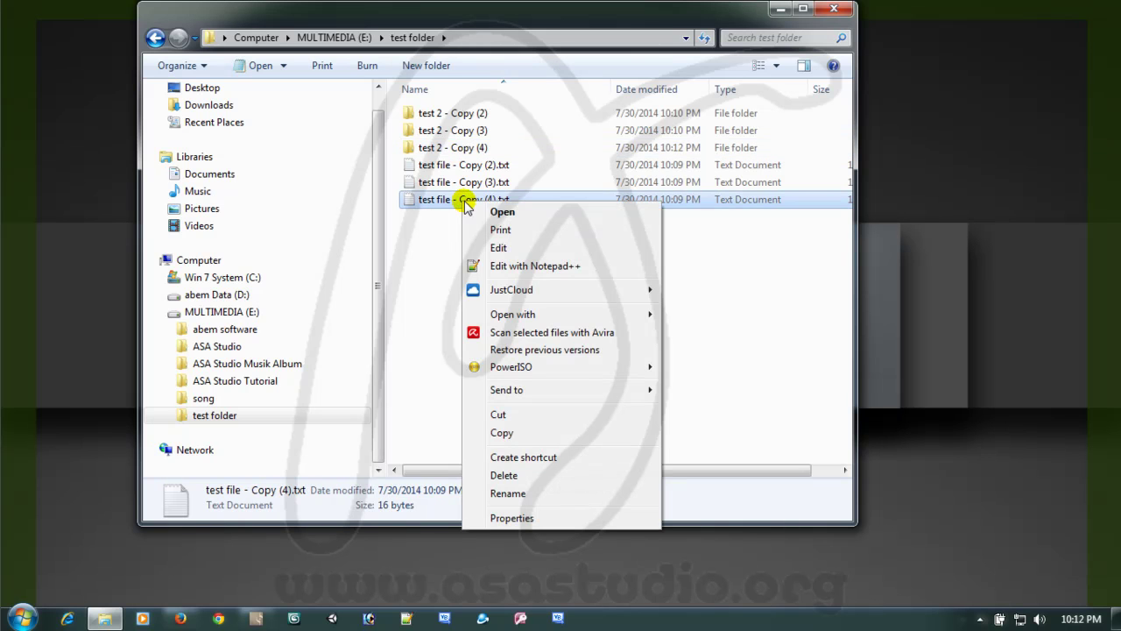
left_click(516, 419)
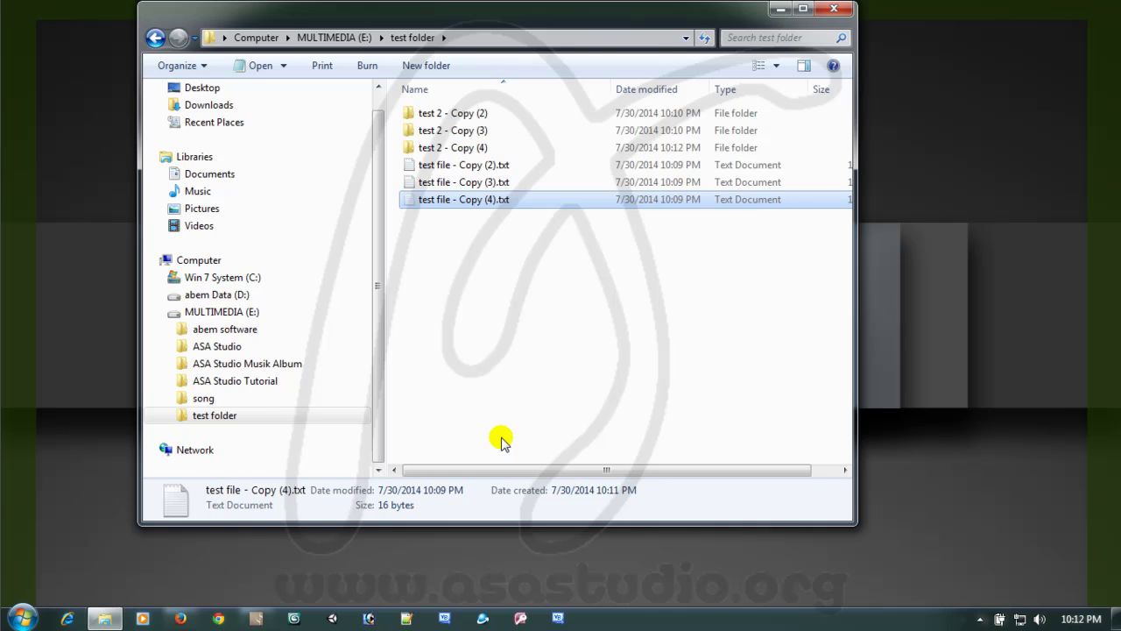
double_click(444, 131)
right_click(436, 189)
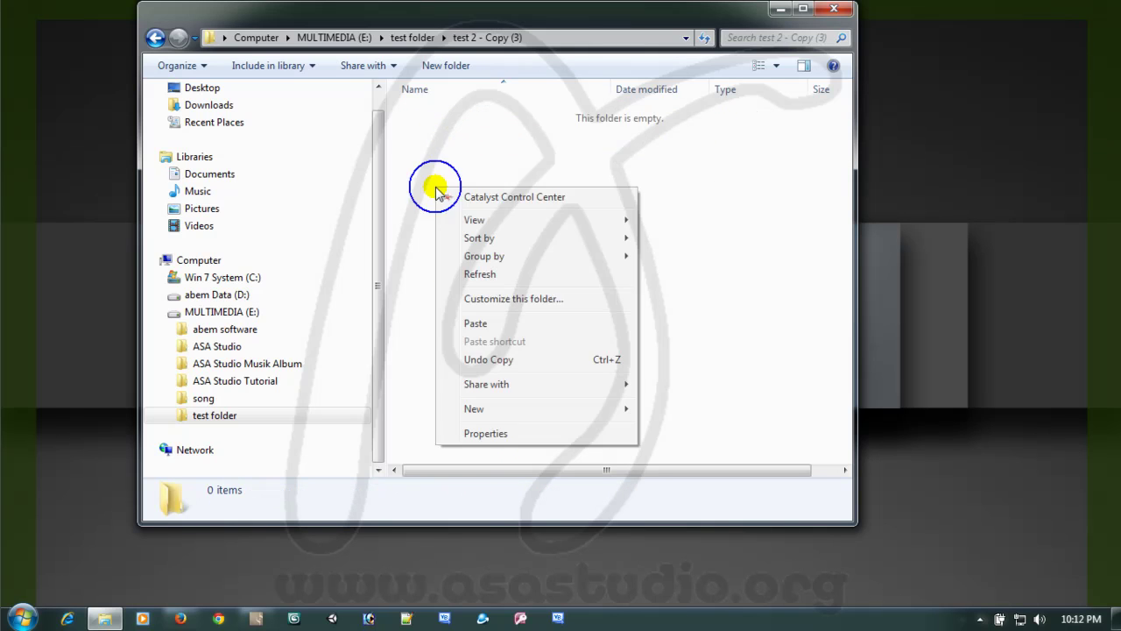
left_click(476, 323)
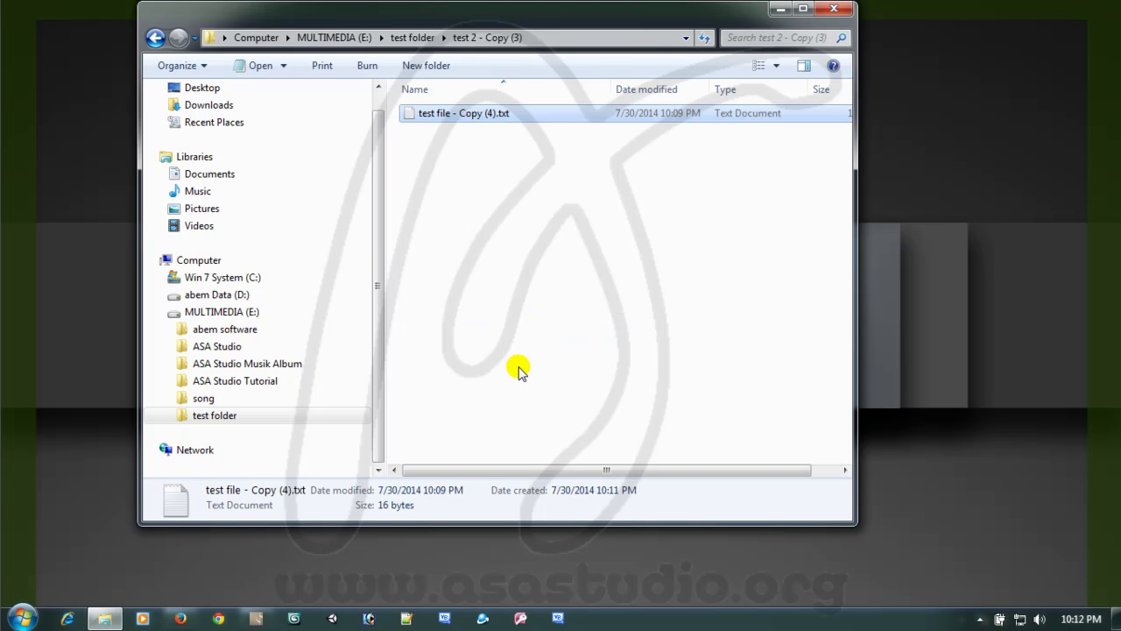
left_click(414, 39)
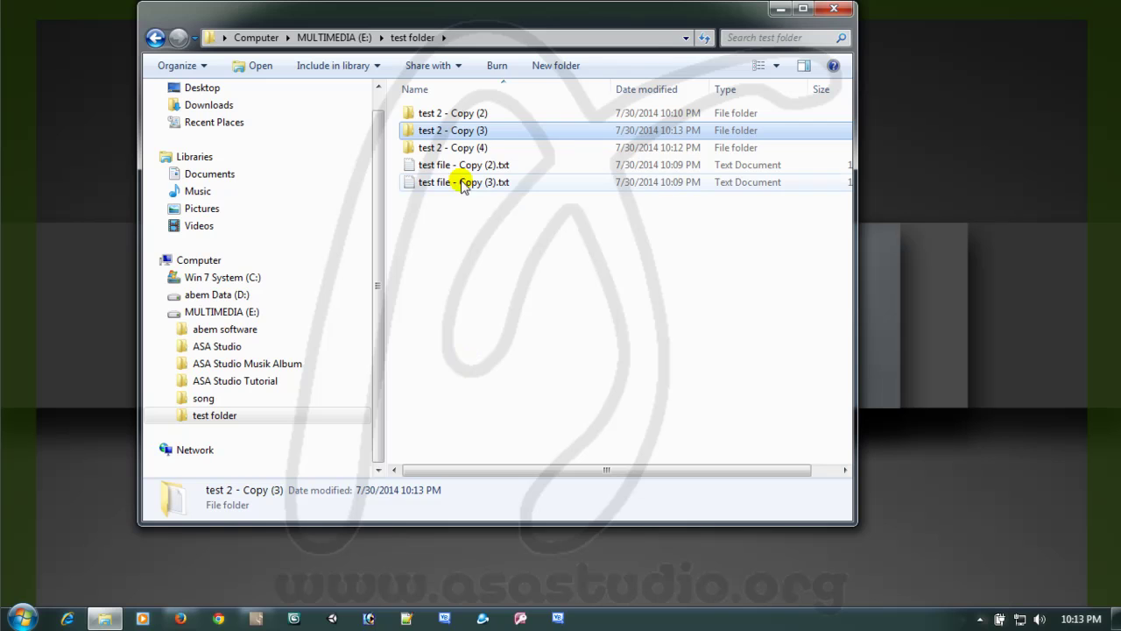